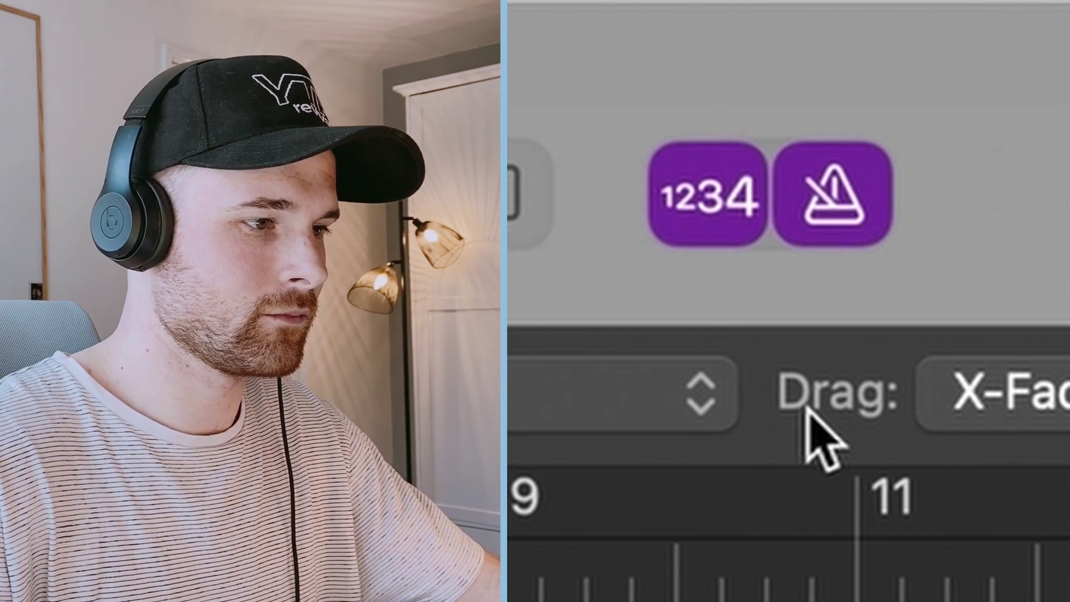
Step: Open Metronome Settings and play back to audition the click at maximum tone and raised volume
{"action": "right_click", "coordinate": [832, 175]}
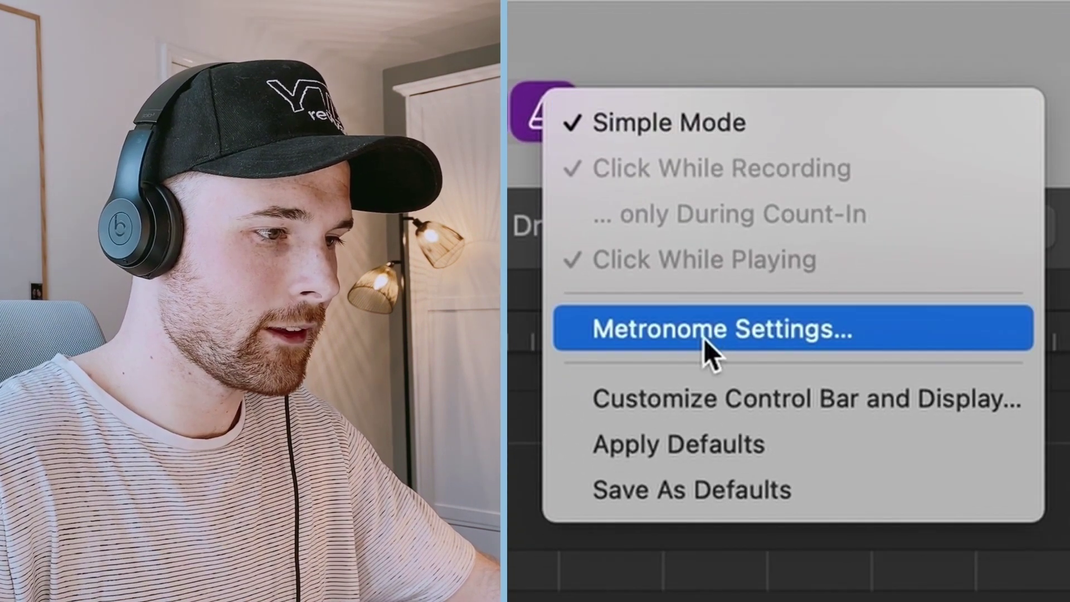
{"action": "left_click", "coordinate": [747, 332]}
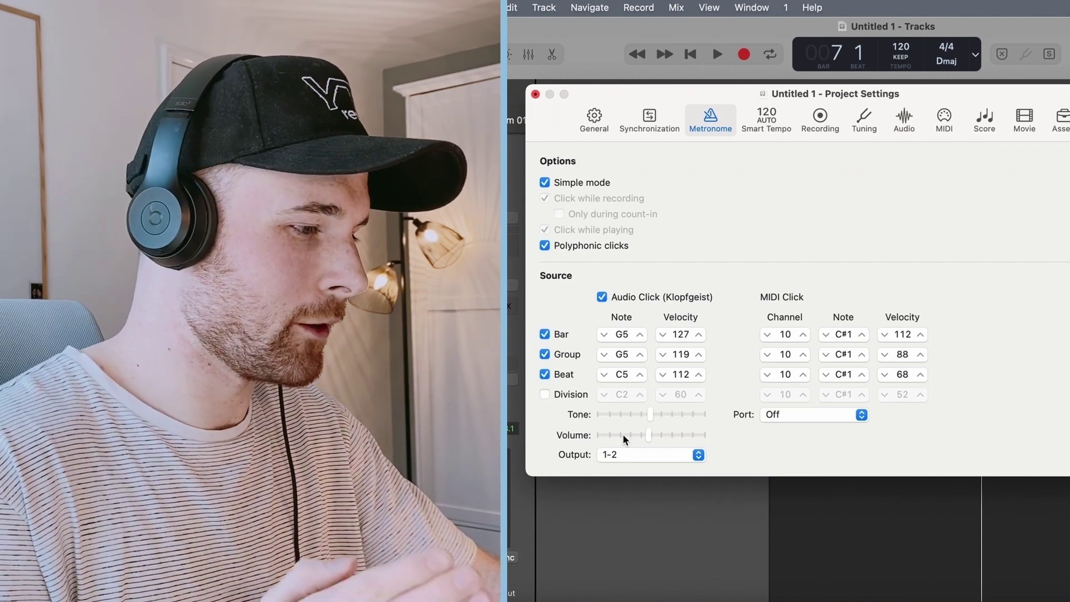
{"action": "key", "text": "space"}
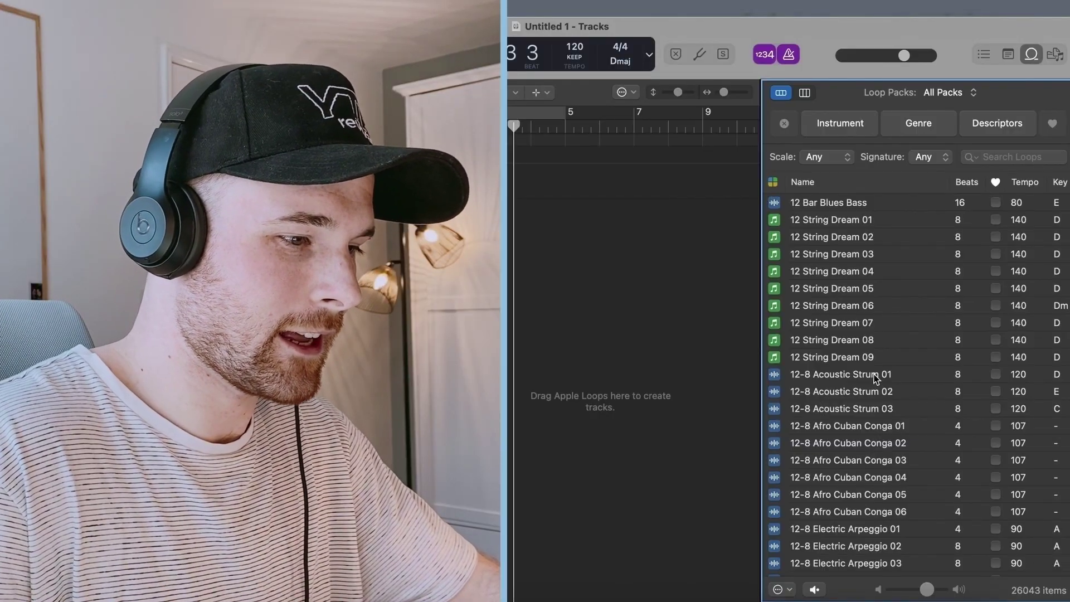
{"action": "left_click_drag", "start_coordinate": [874, 374], "coordinate": [574, 177]}
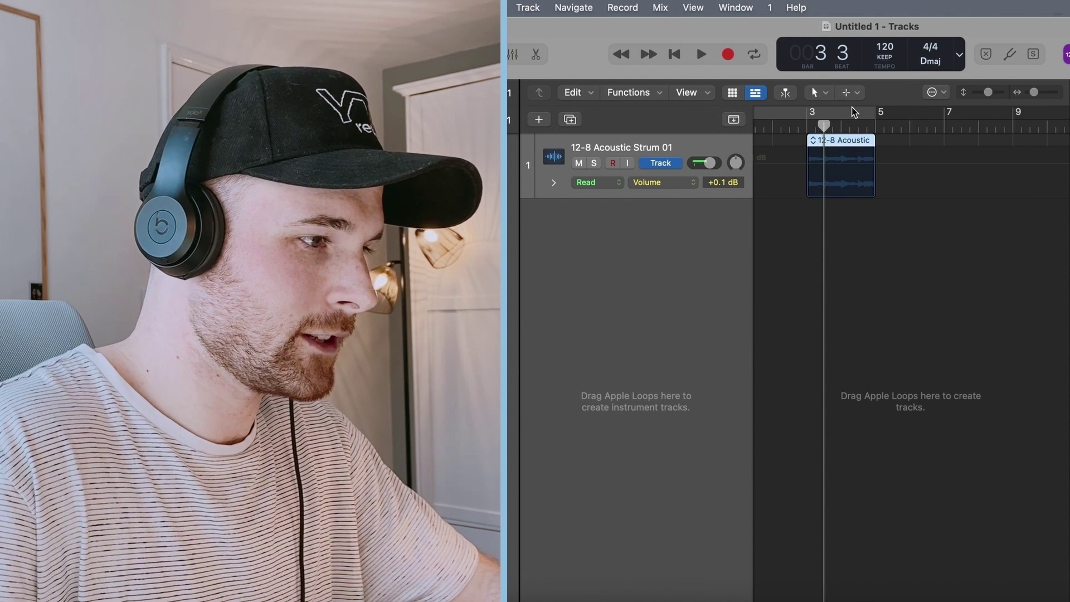
{"action": "left_click", "coordinate": [851, 93]}
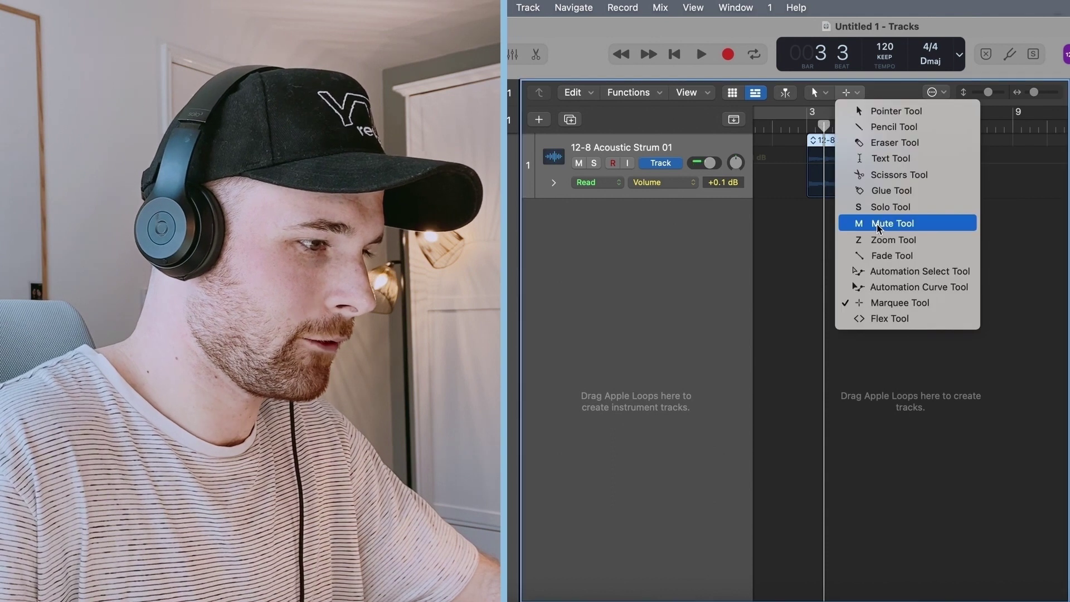
{"action": "left_click", "coordinate": [823, 149]}
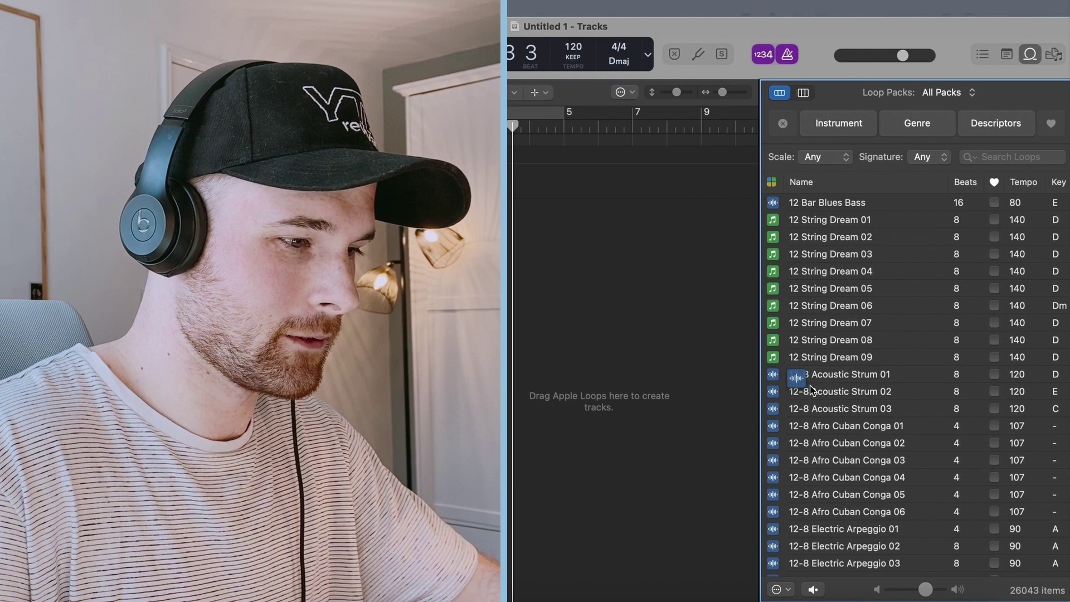
Step: Drop the 12-8 Acoustic Strum 01 loop as a Quick Sampler track in Classic mode
{"action": "left_click_drag", "start_coordinate": [811, 388], "coordinate": [615, 331]}
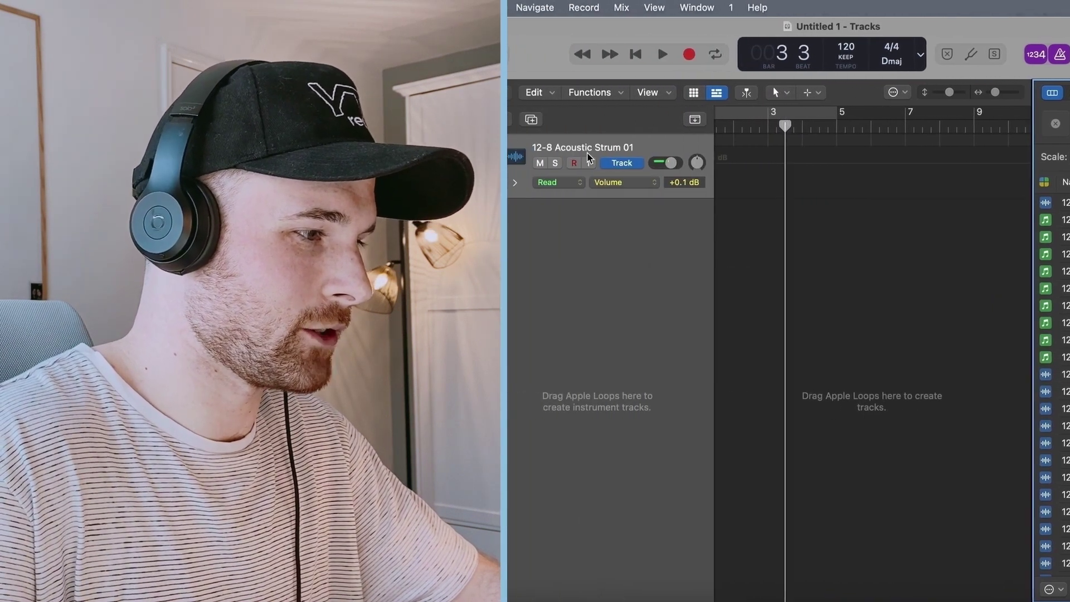
{"action": "left_click_drag", "start_coordinate": [588, 157], "coordinate": [712, 217]}
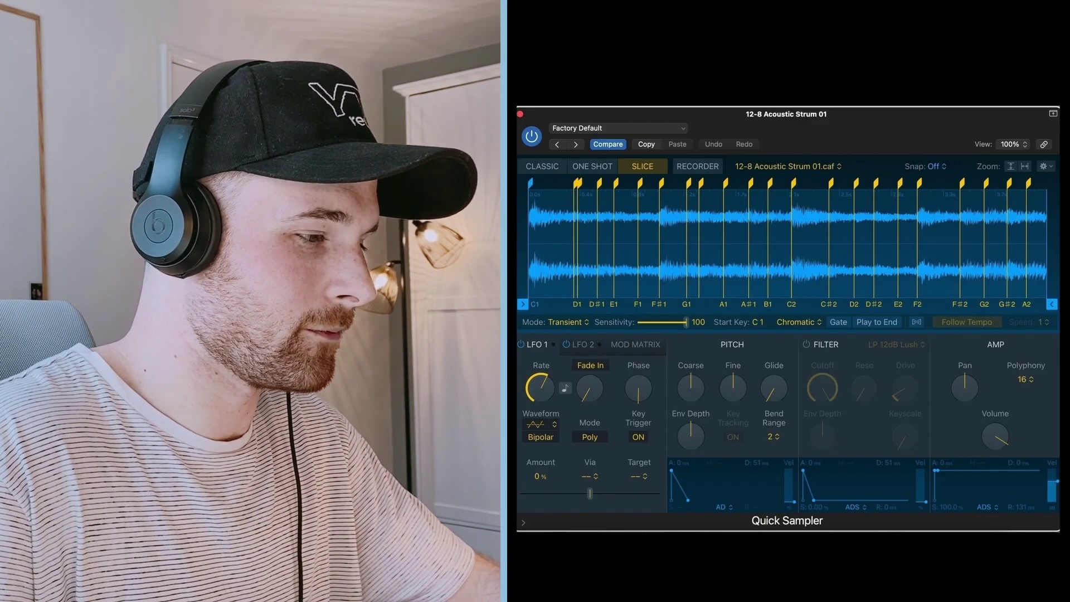
{"action": "left_click", "coordinate": [549, 170]}
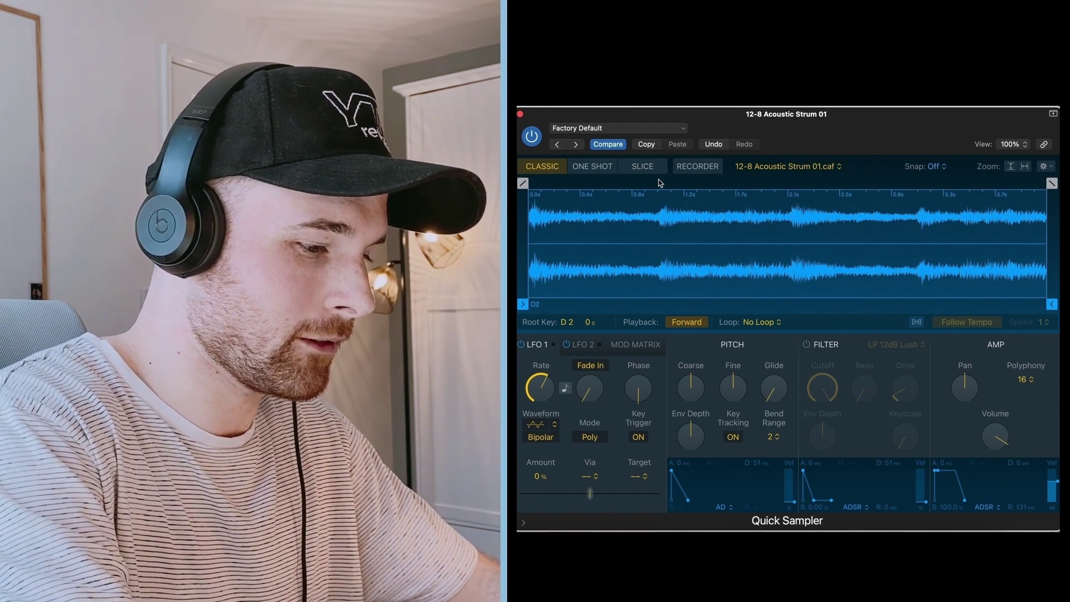
Step: Play the sampled strum with Musical Typing using the D and L keys
{"action": "key", "text": "super+k"}
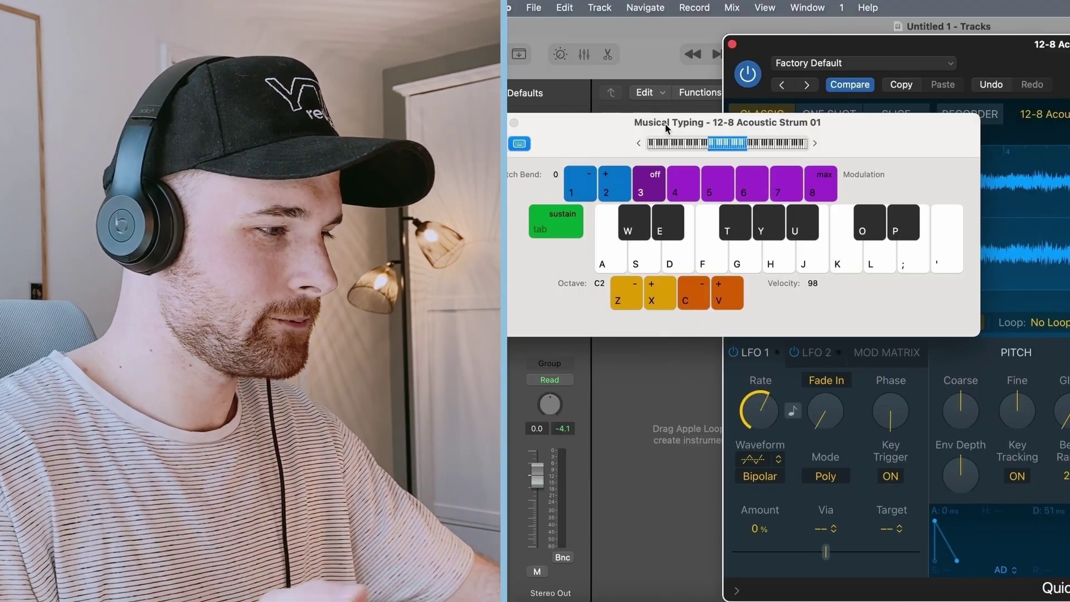
{"action": "key", "text": "d"}
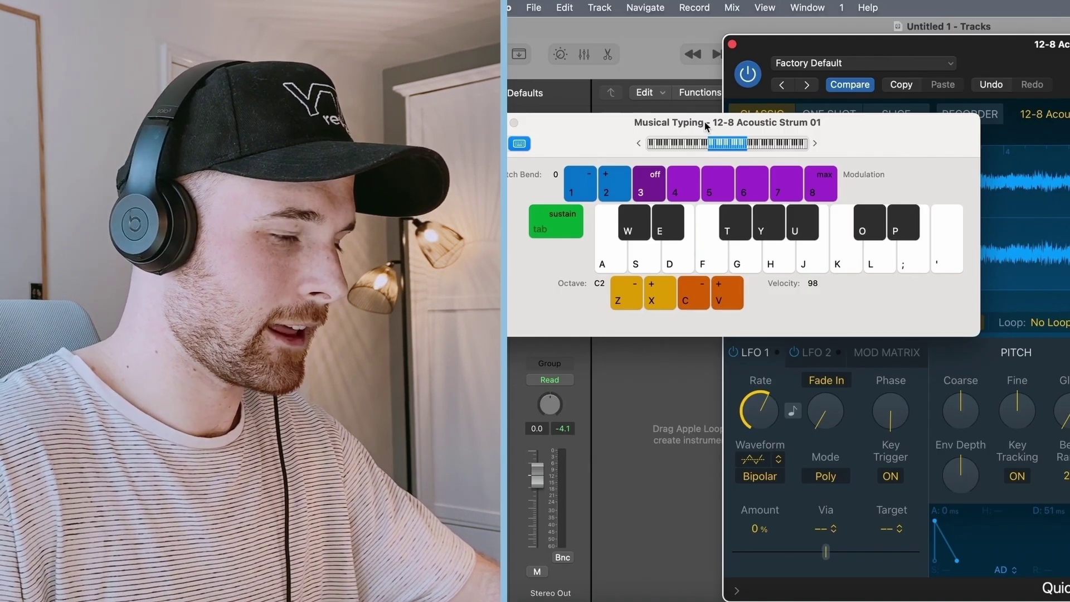
{"action": "key", "text": "d"}
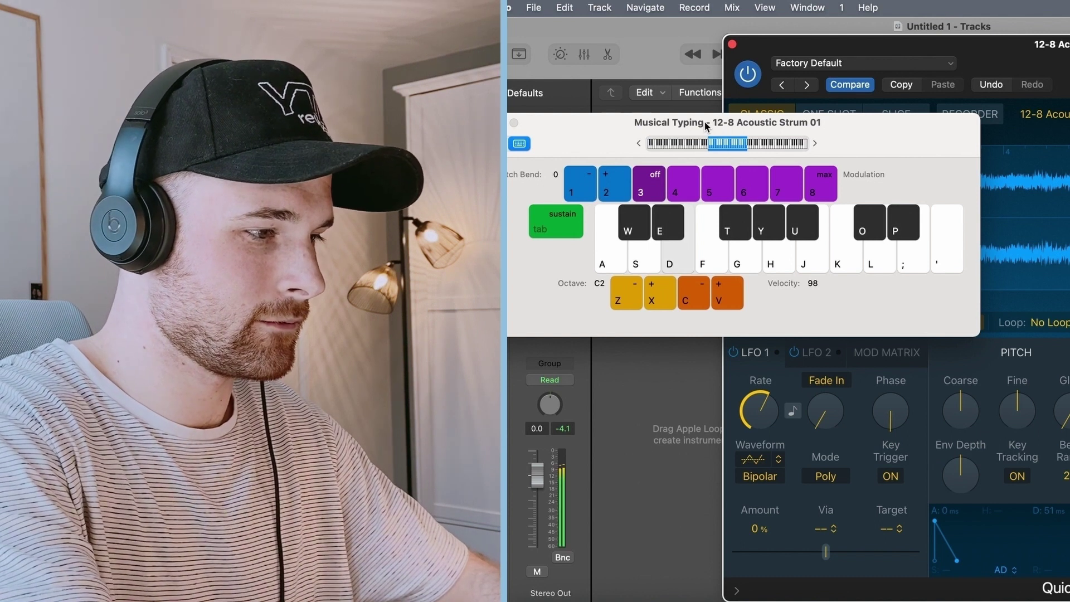
{"action": "key", "text": "l"}
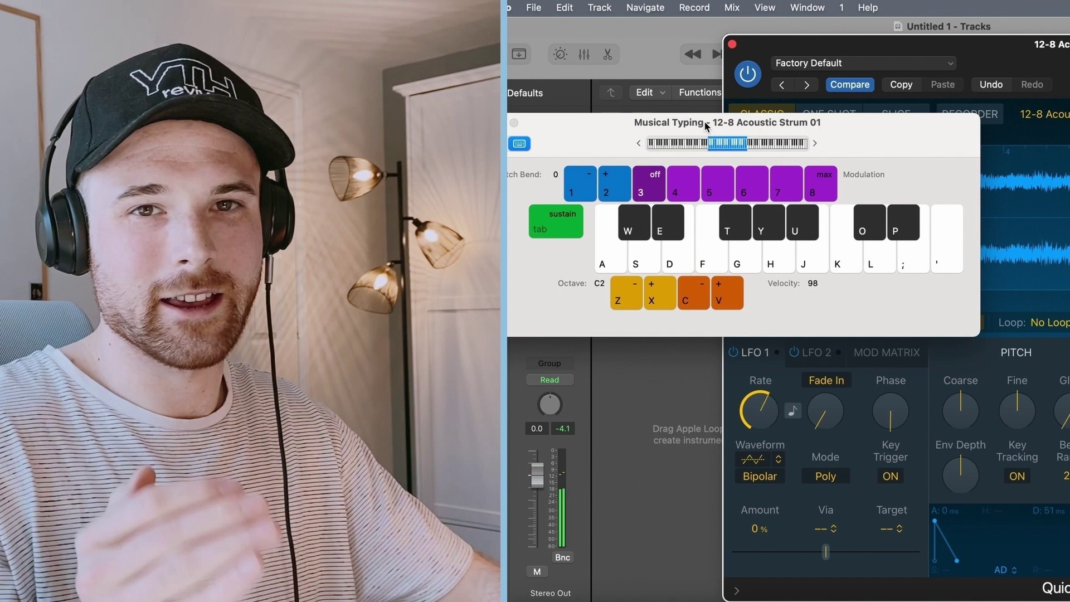
{"action": "left_click", "coordinate": [732, 46]}
{"action": "left_click_drag", "start_coordinate": [888, 124], "coordinate": [938, 239]}
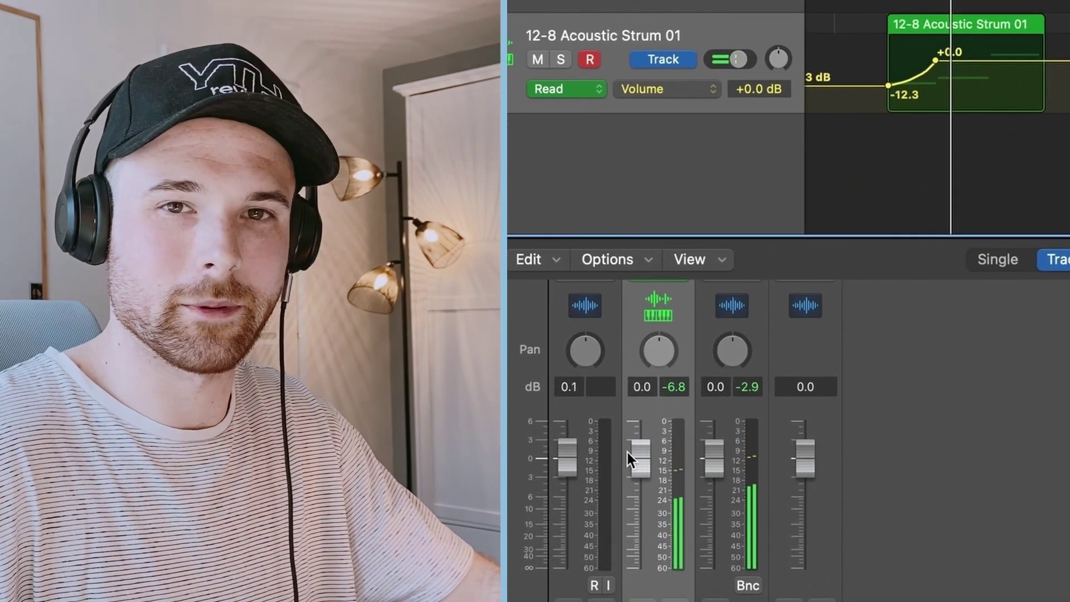
Step: Stop playback and insert a stereo Gain plug-in on the strum track
{"action": "key", "text": "space"}
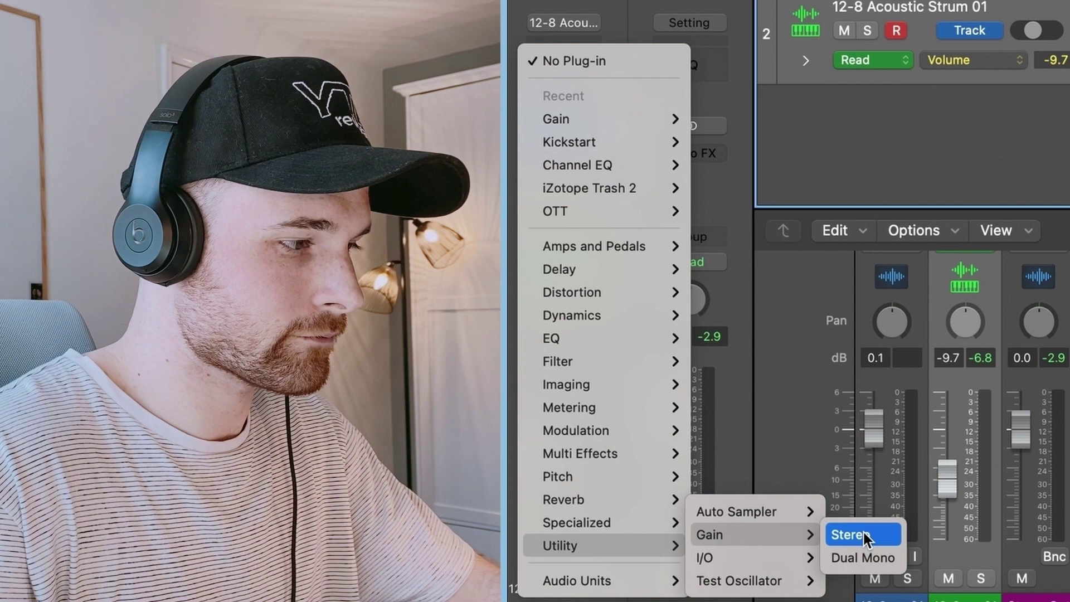
{"action": "left_click", "coordinate": [863, 532]}
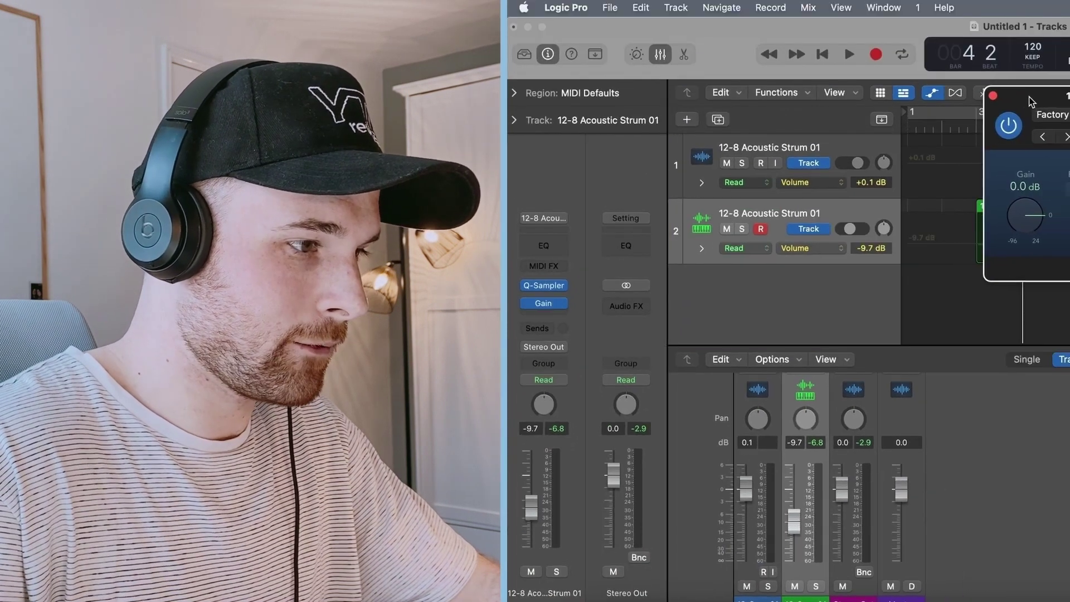
{"action": "left_click_drag", "start_coordinate": [1030, 101], "coordinate": [1035, 97]}
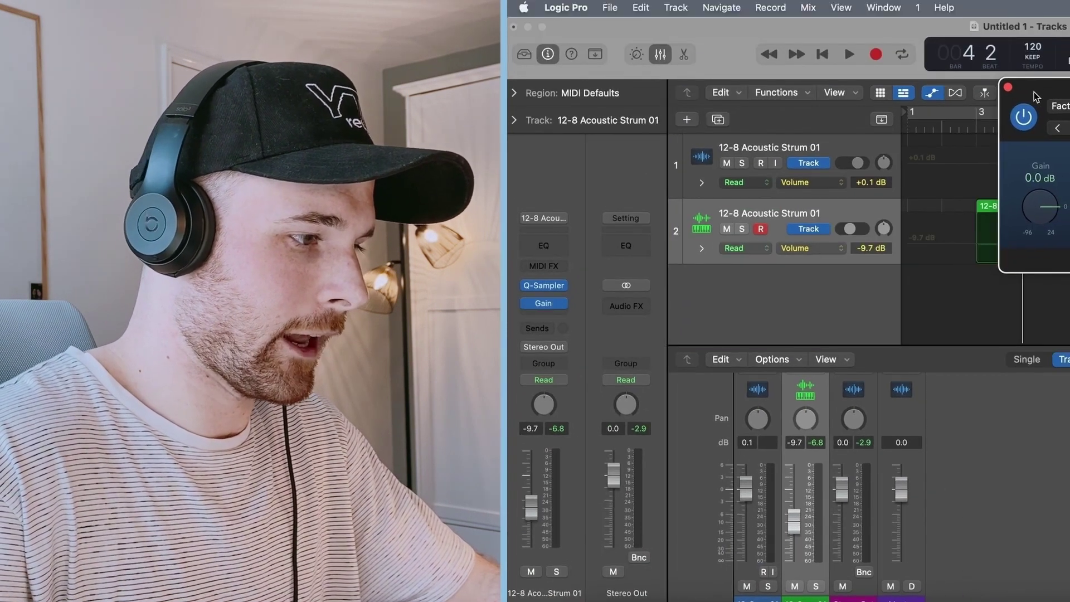
Step: Set track 2's automation mode to Touch to record the gain rise
{"action": "left_click", "coordinate": [743, 248]}
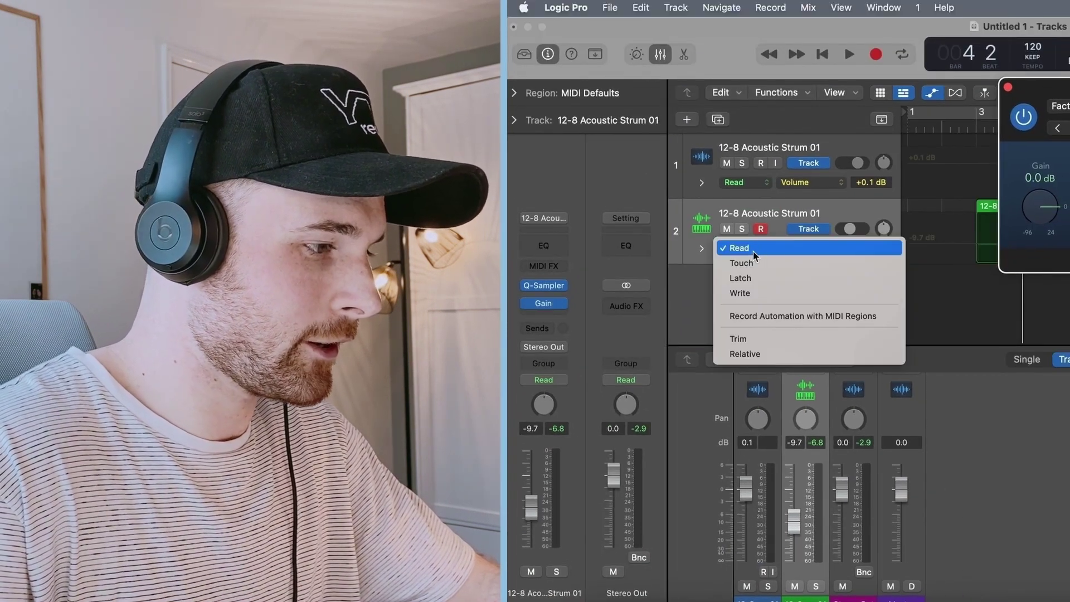
{"action": "left_click", "coordinate": [741, 264]}
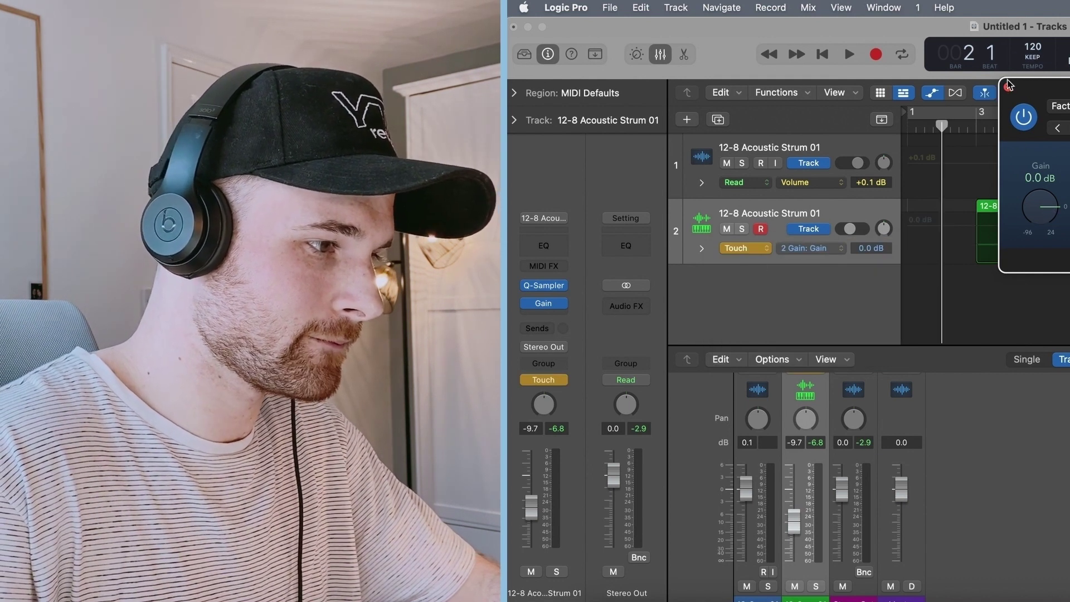
{"action": "left_click", "coordinate": [976, 236]}
{"action": "left_click", "coordinate": [740, 251]}
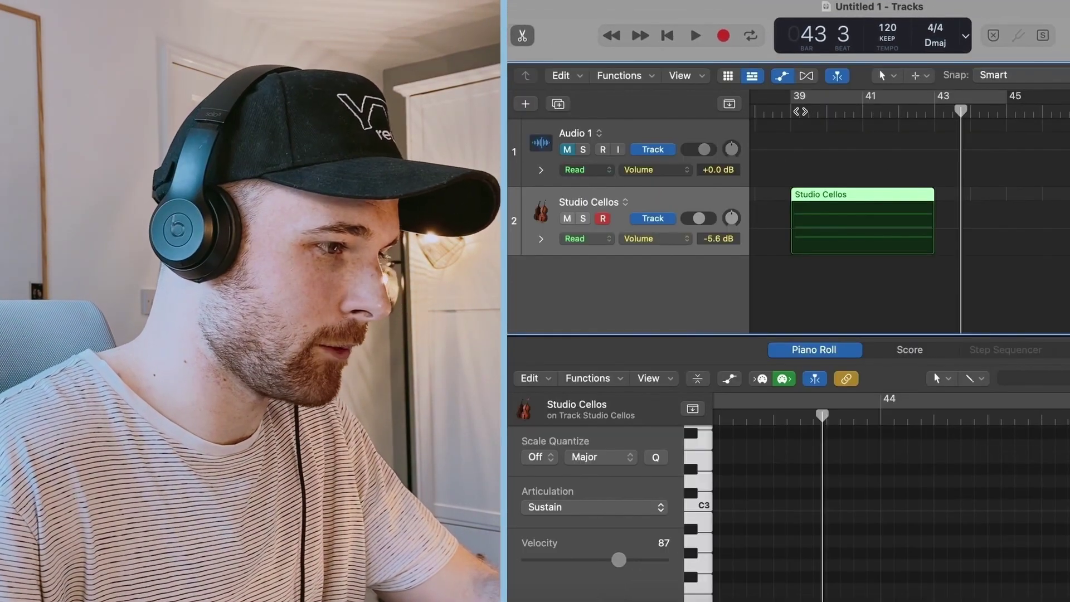
Step: Select the Studio Cellos region, play and stop it, then set the playhead to bar 41
{"action": "left_click", "coordinate": [898, 227]}
{"action": "key", "text": "space"}
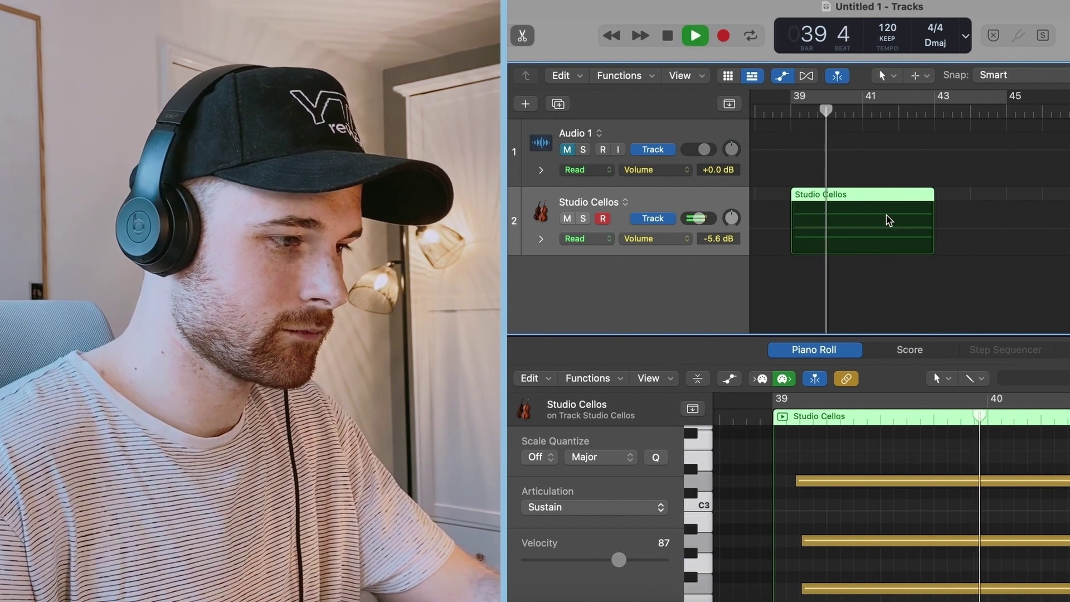
{"action": "key", "text": "space"}
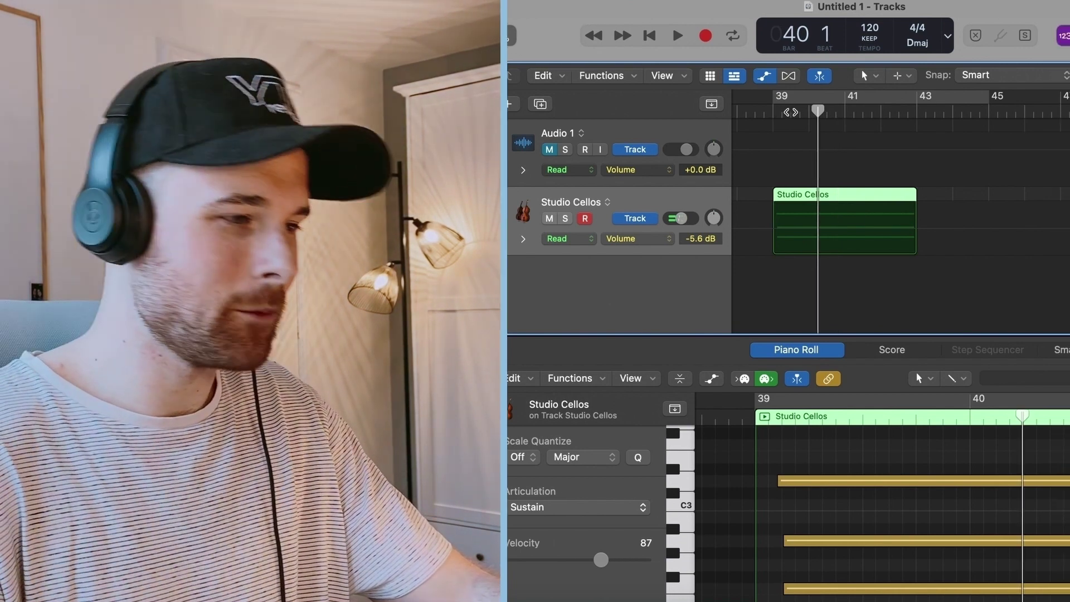
{"action": "left_click", "coordinate": [794, 117]}
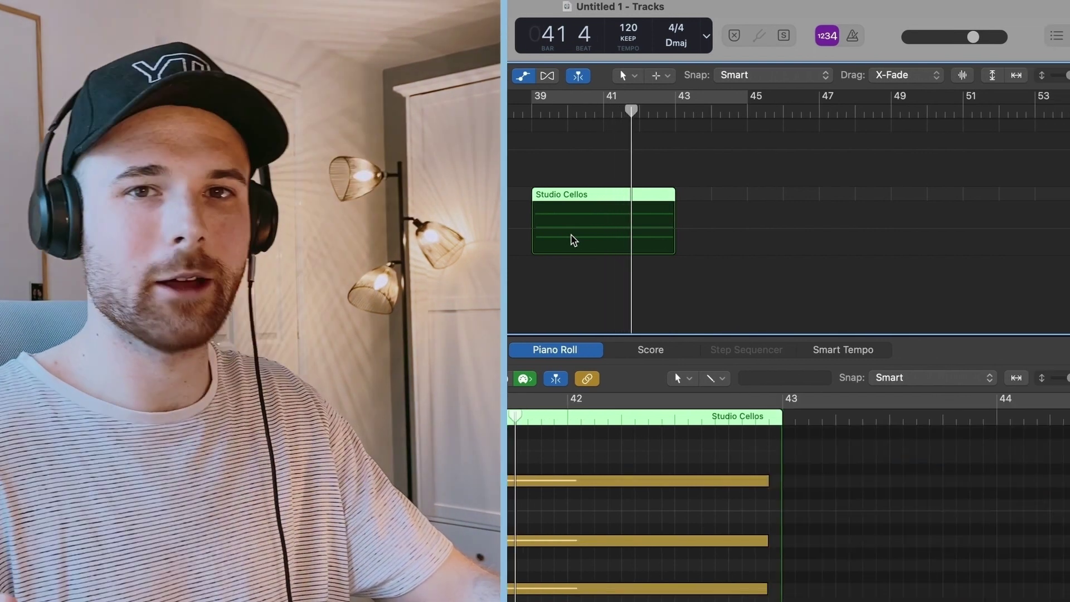
Step: Review the Notes chase options in Project Settings > MIDI > Chase, then replay from bar 41
{"action": "key", "text": "space"}
{"action": "left_click", "coordinate": [602, 114]}
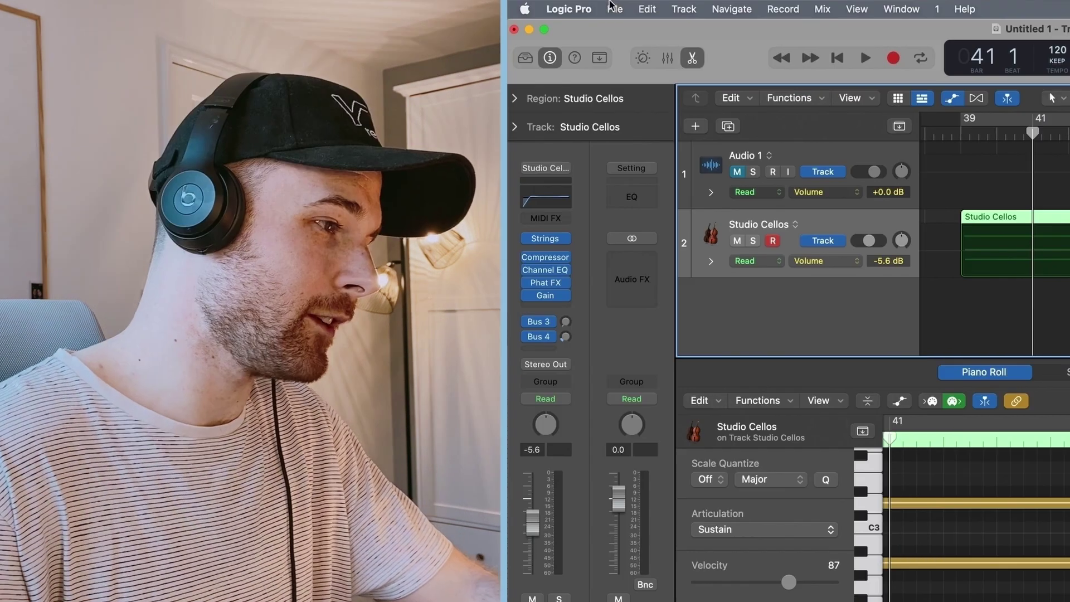
{"action": "left_click", "coordinate": [614, 9]}
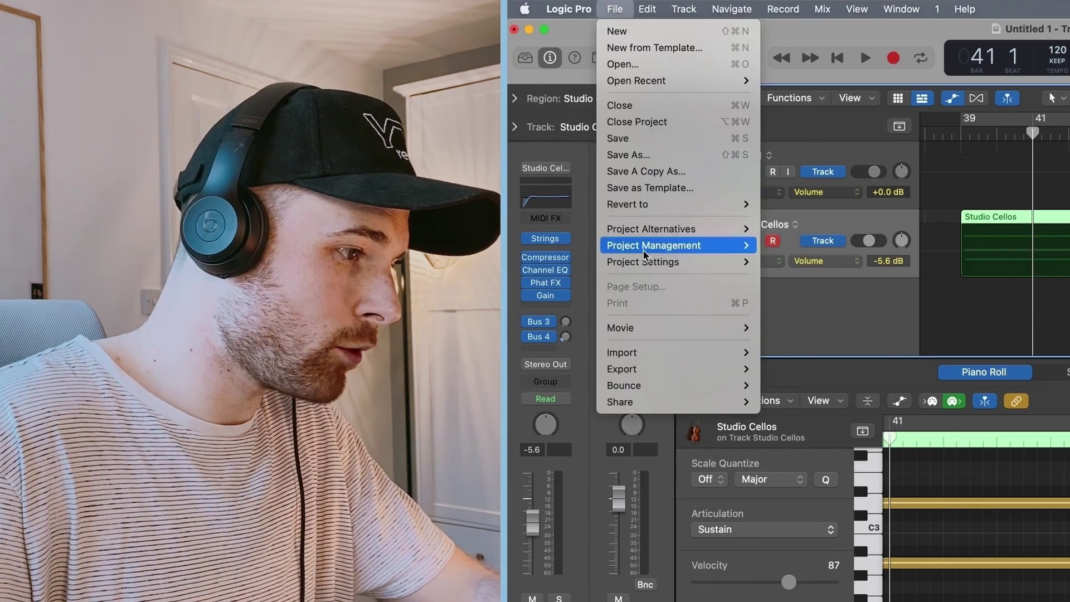
{"action": "mouse_move", "coordinate": [643, 261]}
{"action": "left_click", "coordinate": [800, 378]}
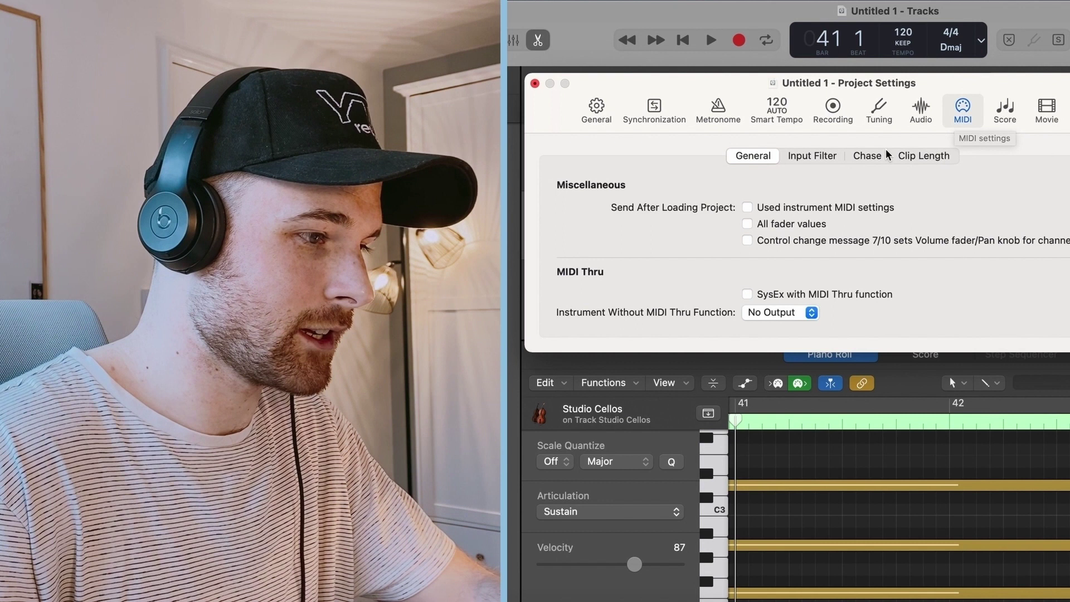
{"action": "left_click", "coordinate": [866, 156]}
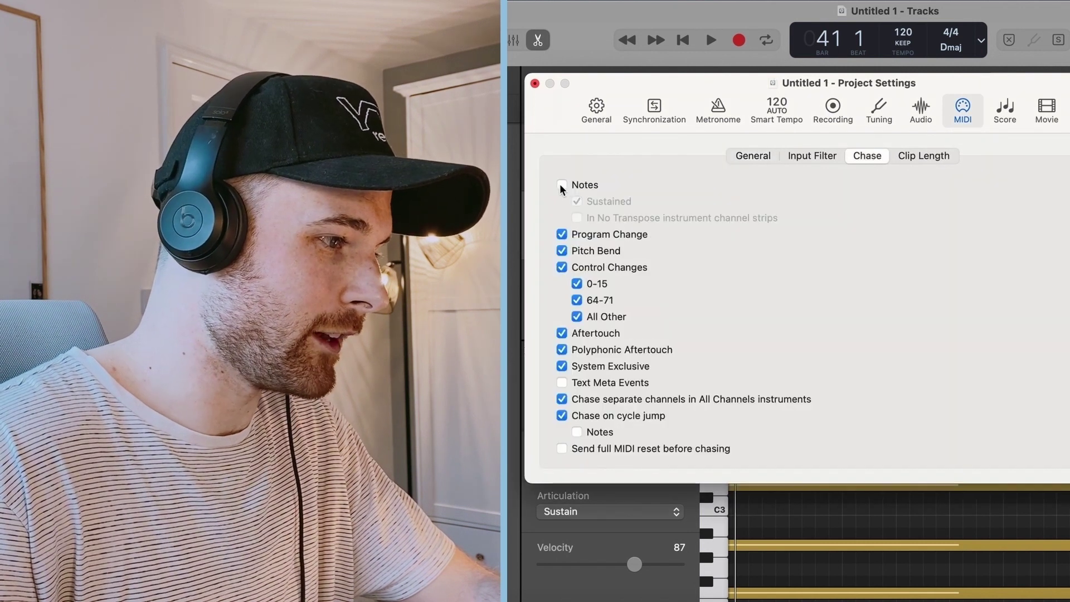
{"action": "key", "text": "super+w"}
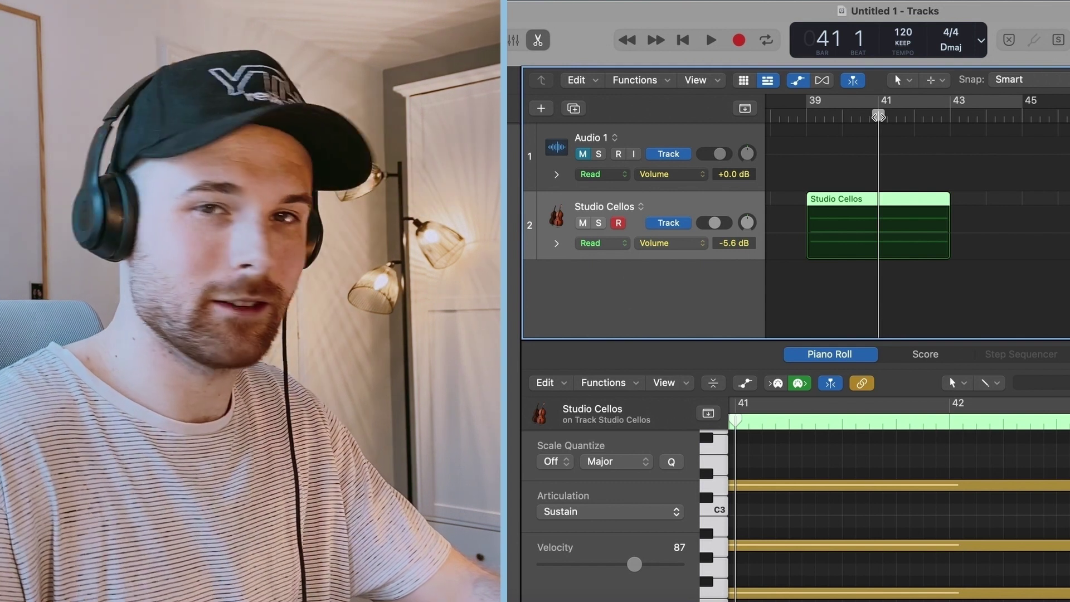
{"action": "key", "text": "space"}
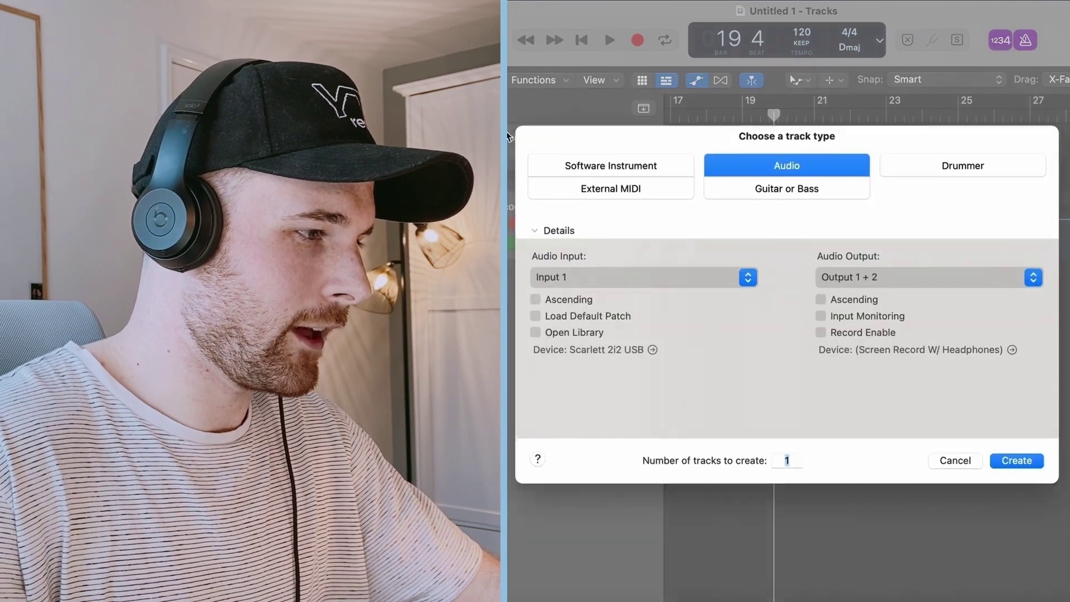
Step: Record another pass on Audio 2 and stop, adding Take 3 to Comp A
{"action": "key", "text": "Return"}
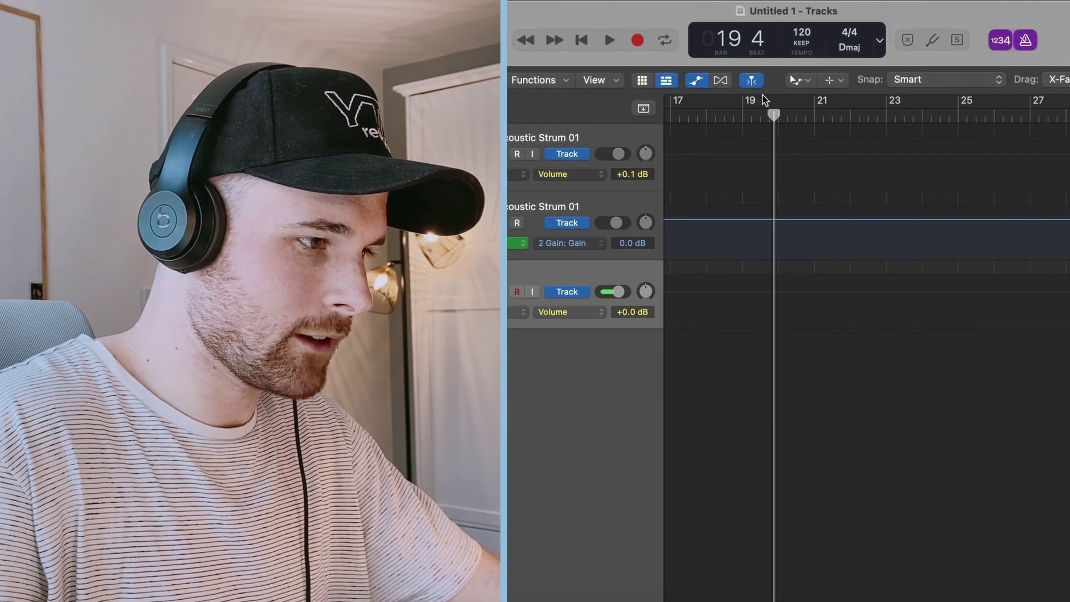
{"action": "key", "text": "r"}
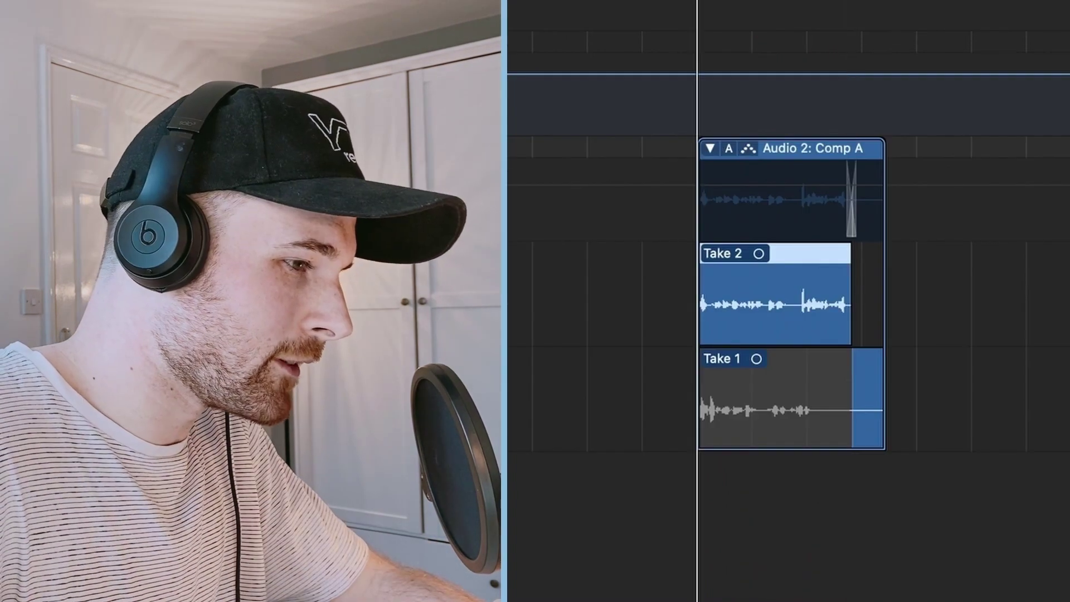
{"action": "key", "text": "r"}
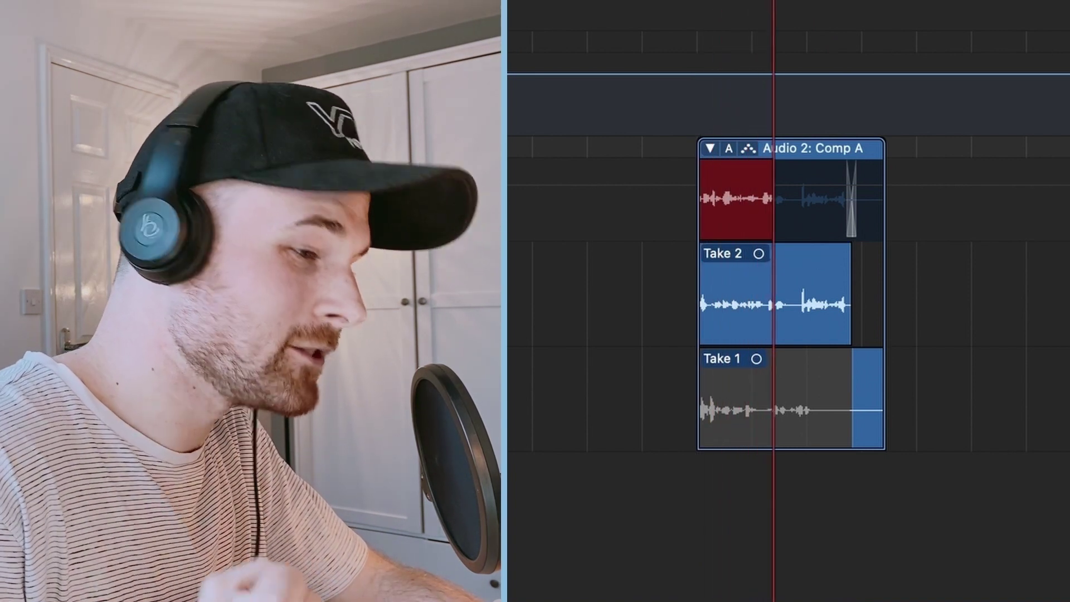
{"action": "key", "text": "space"}
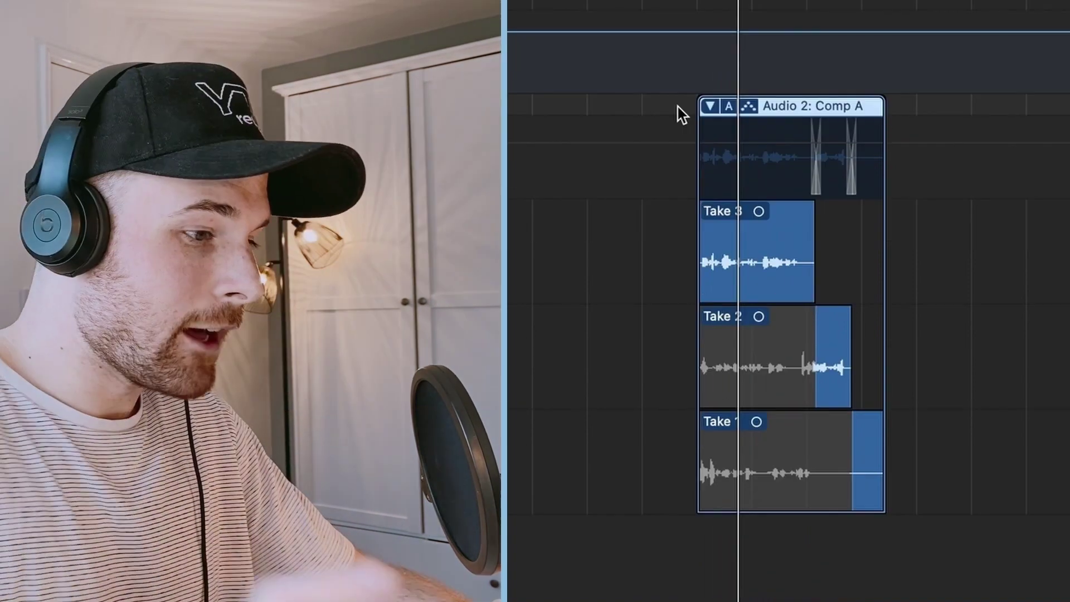
Step: Flatten the Audio 2 take folder into Comp A regions, then nudge the playhead back and forward
{"action": "left_click", "coordinate": [730, 107]}
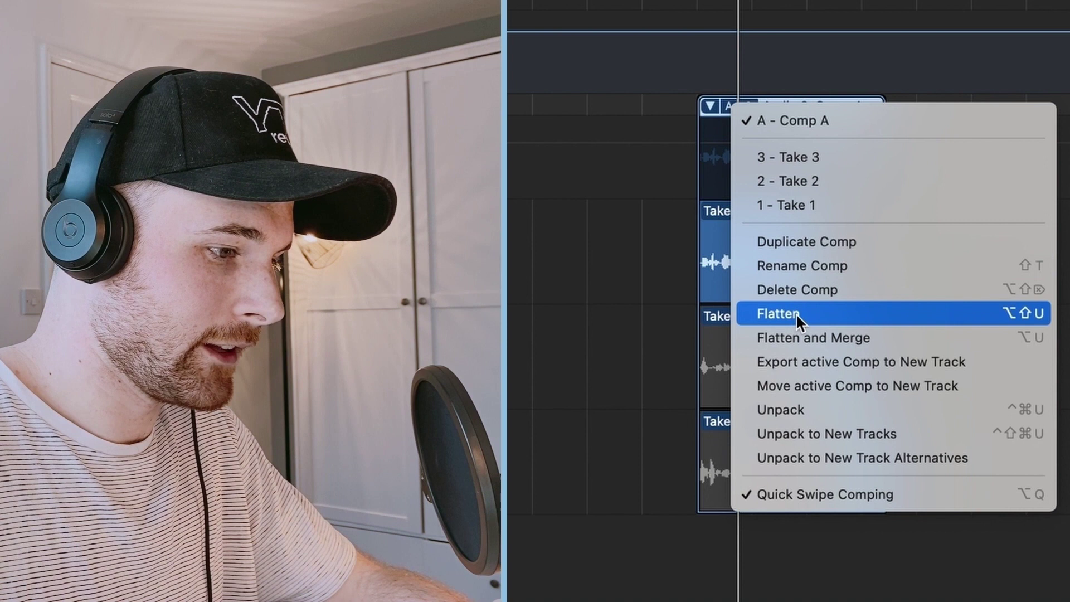
{"action": "left_click", "coordinate": [797, 313]}
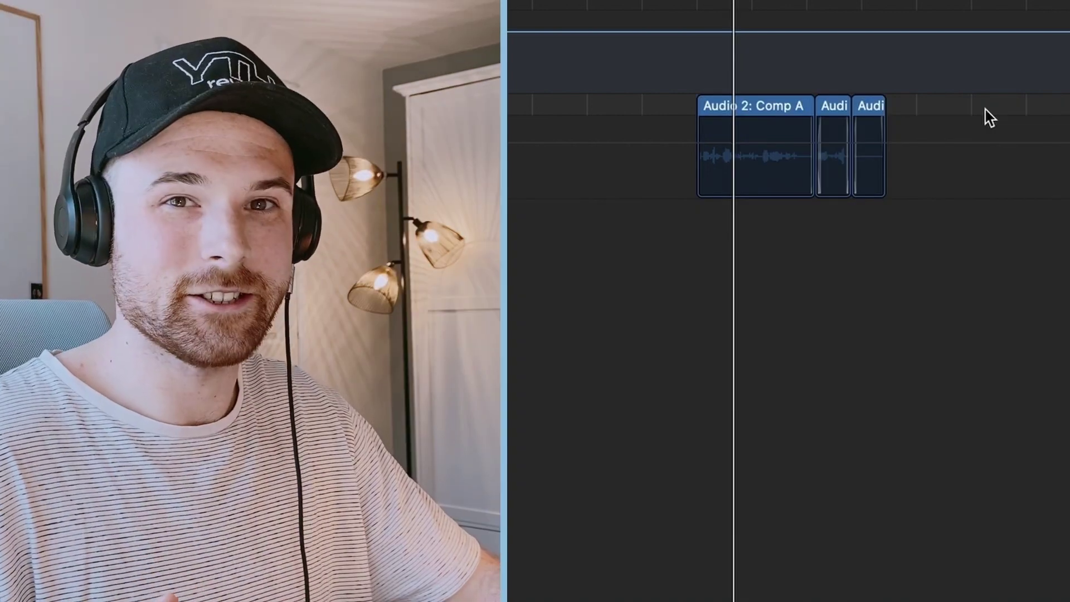
{"action": "key", "text": "comma"}
{"action": "key", "text": "comma"}
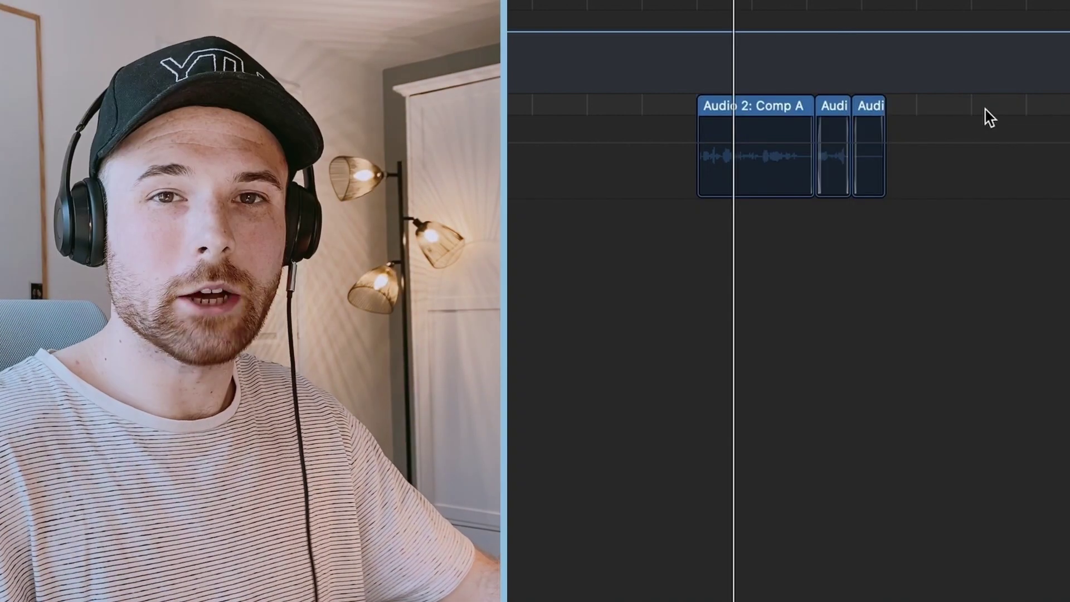
{"action": "key", "text": "period"}
{"action": "key", "text": "period"}
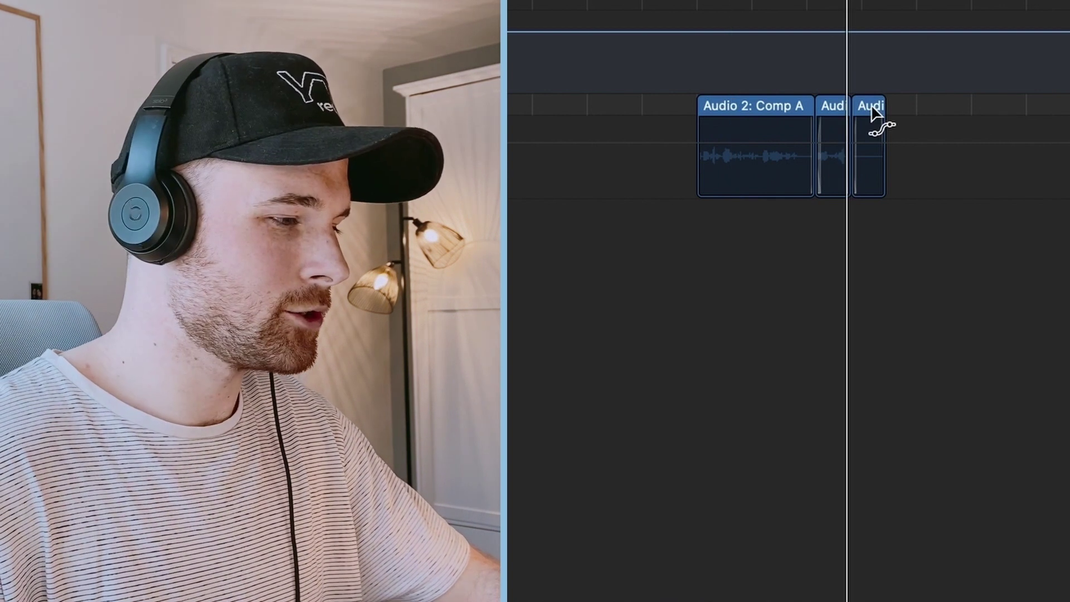
Step: Show track numbers in the headers and duplicate Audio 2 into alternative B
{"action": "right_click", "coordinate": [633, 176]}
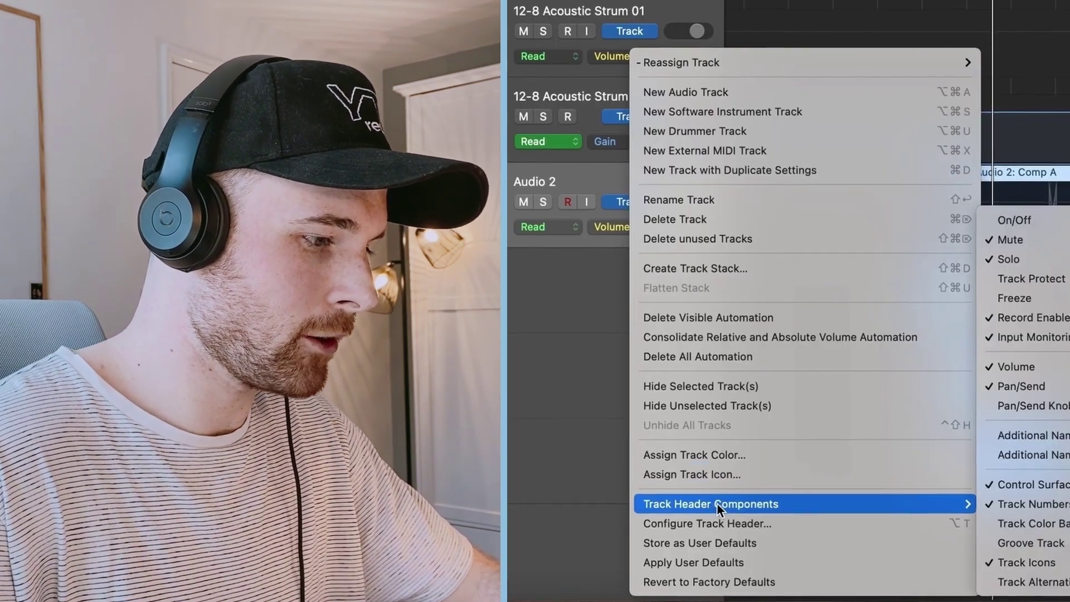
{"action": "mouse_move", "coordinate": [598, 510]}
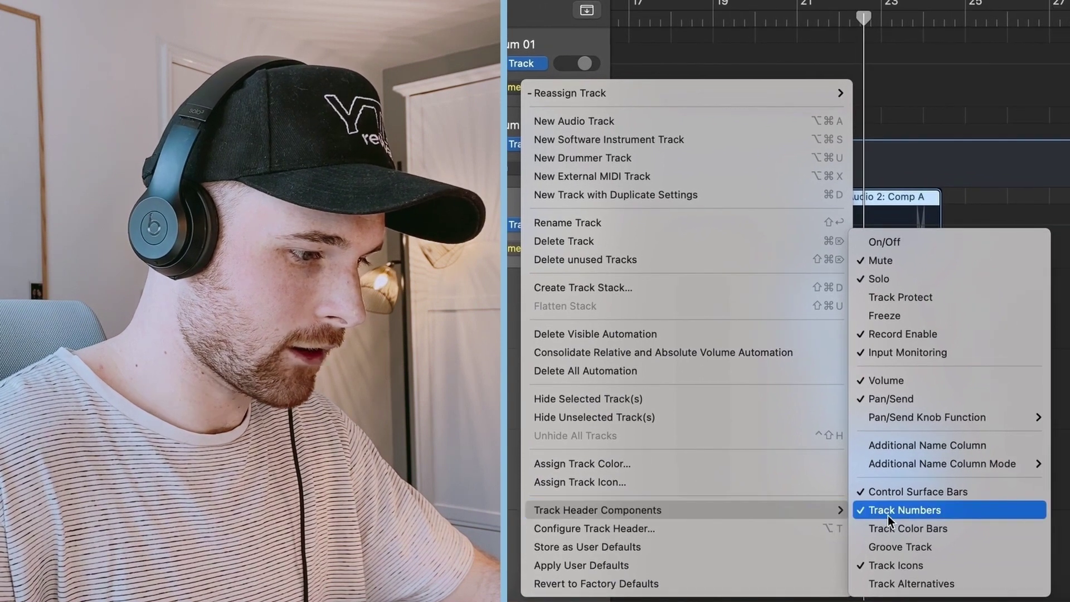
{"action": "left_click", "coordinate": [912, 584]}
{"action": "left_click", "coordinate": [601, 214]}
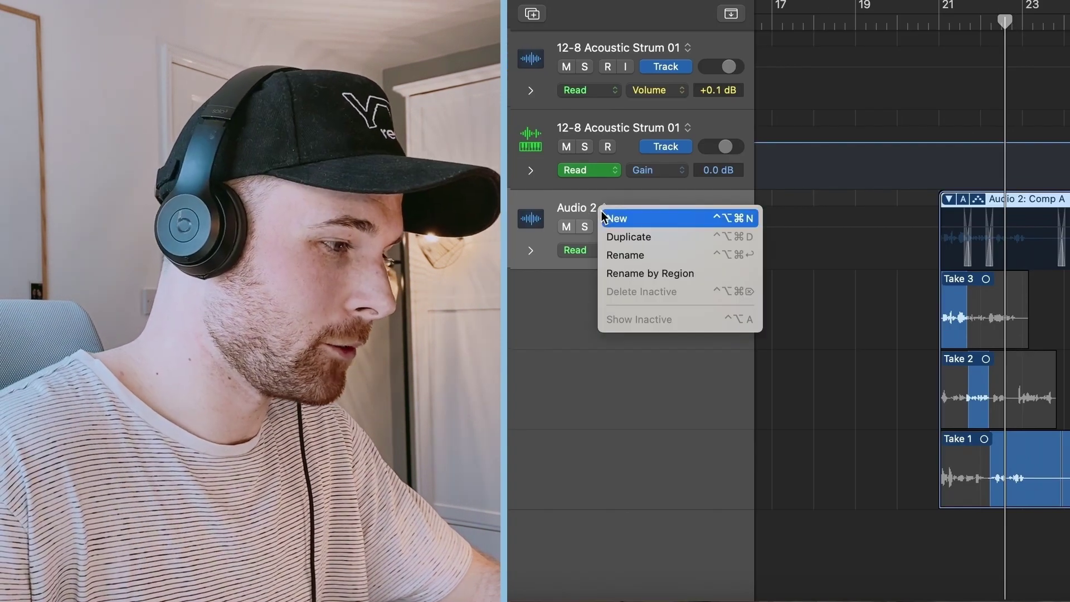
{"action": "left_click", "coordinate": [629, 235]}
Step: Compare alternatives A and B, then extend Take 3 in B's comp and flatten it
{"action": "left_click", "coordinate": [620, 208]}
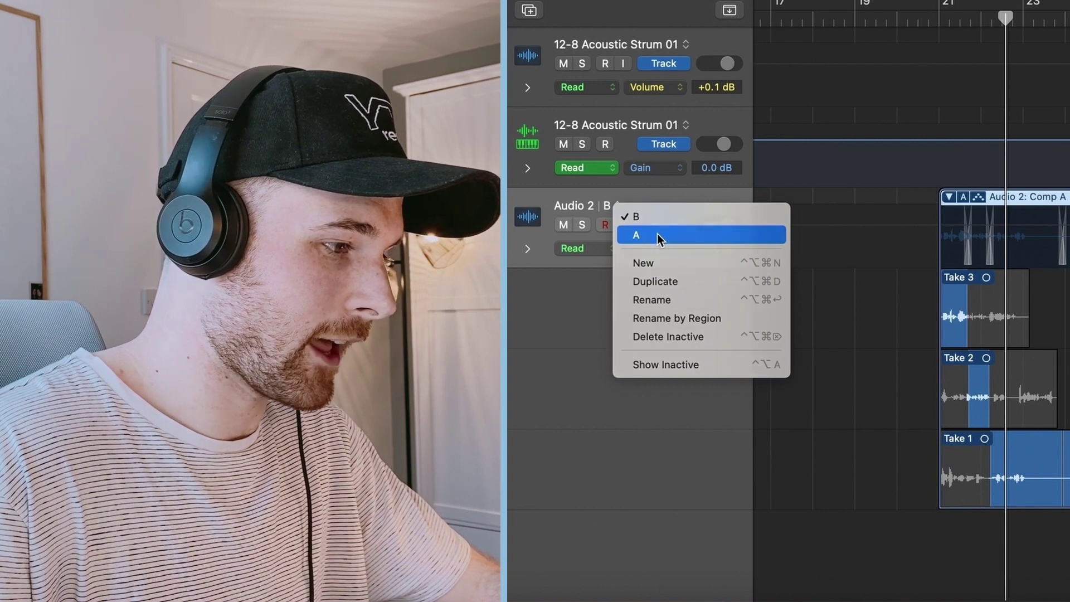
{"action": "left_click", "coordinate": [657, 233]}
{"action": "left_click", "coordinate": [619, 206]}
{"action": "left_click", "coordinate": [649, 217]}
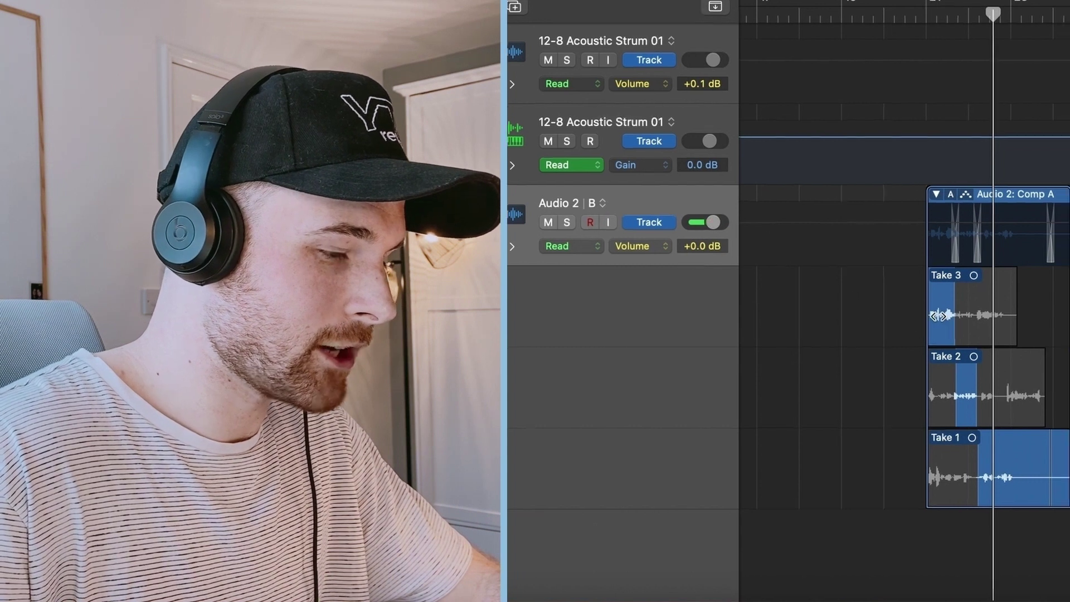
{"action": "left_click_drag", "start_coordinate": [733, 276], "coordinate": [779, 272]}
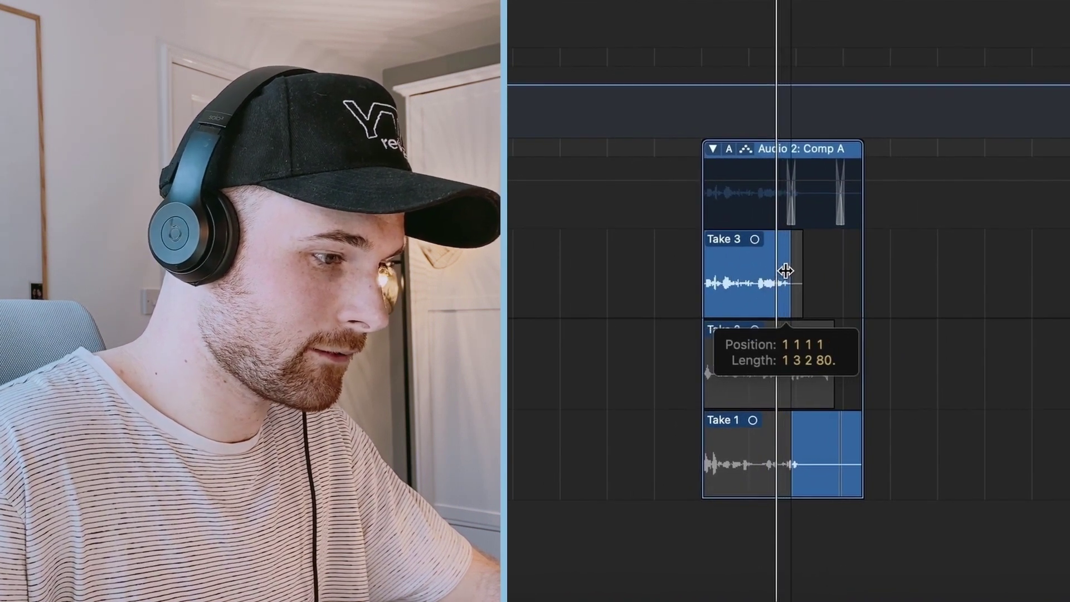
{"action": "left_click", "coordinate": [729, 149]}
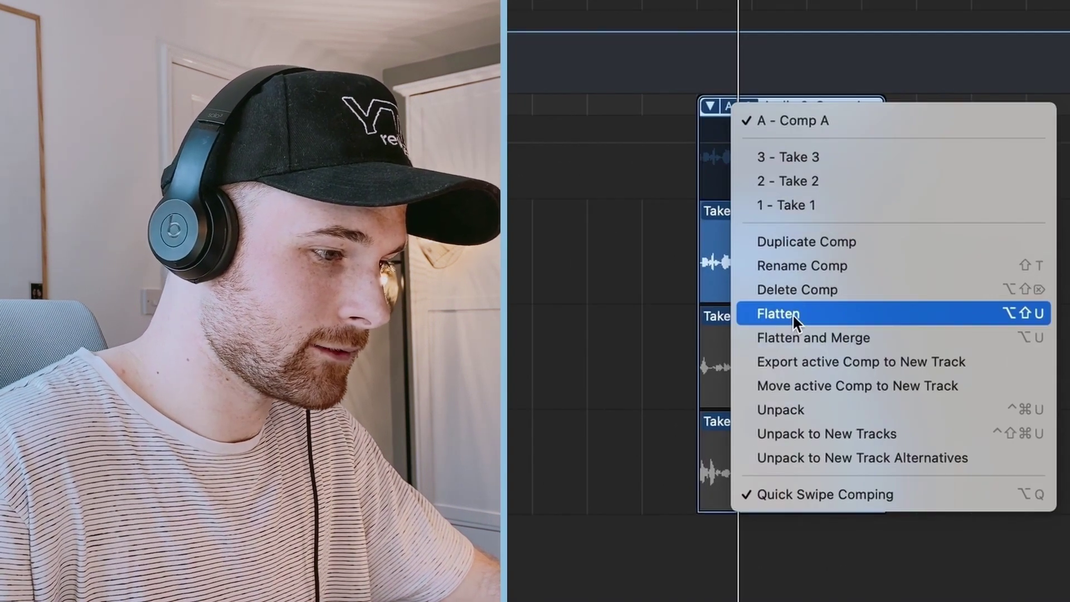
{"action": "left_click", "coordinate": [792, 314]}
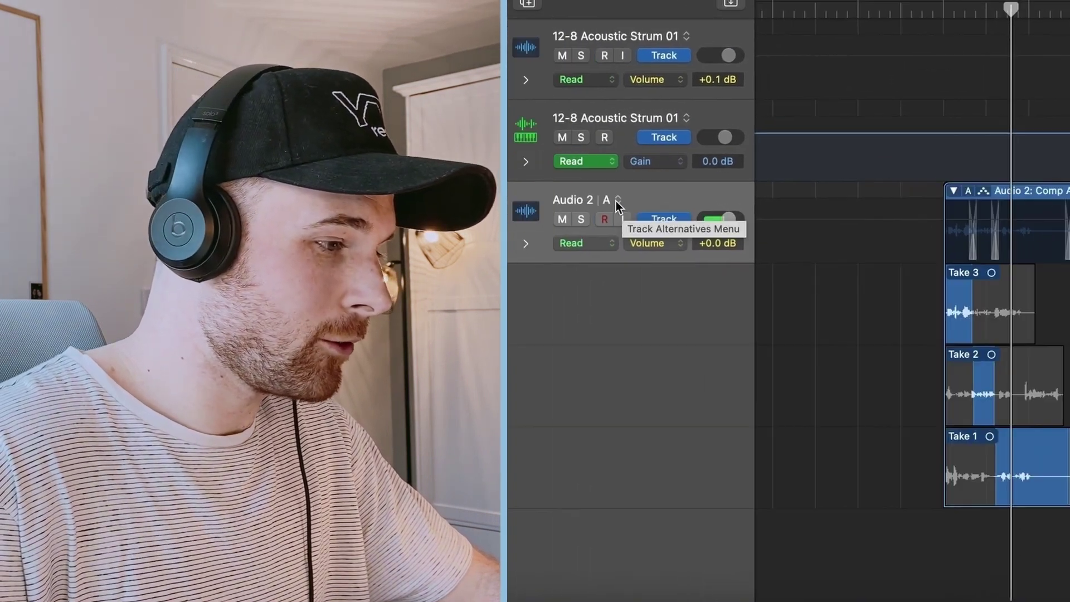
Step: Rename the two track alternatives TAKES and EDIT
{"action": "left_click", "coordinate": [617, 201]}
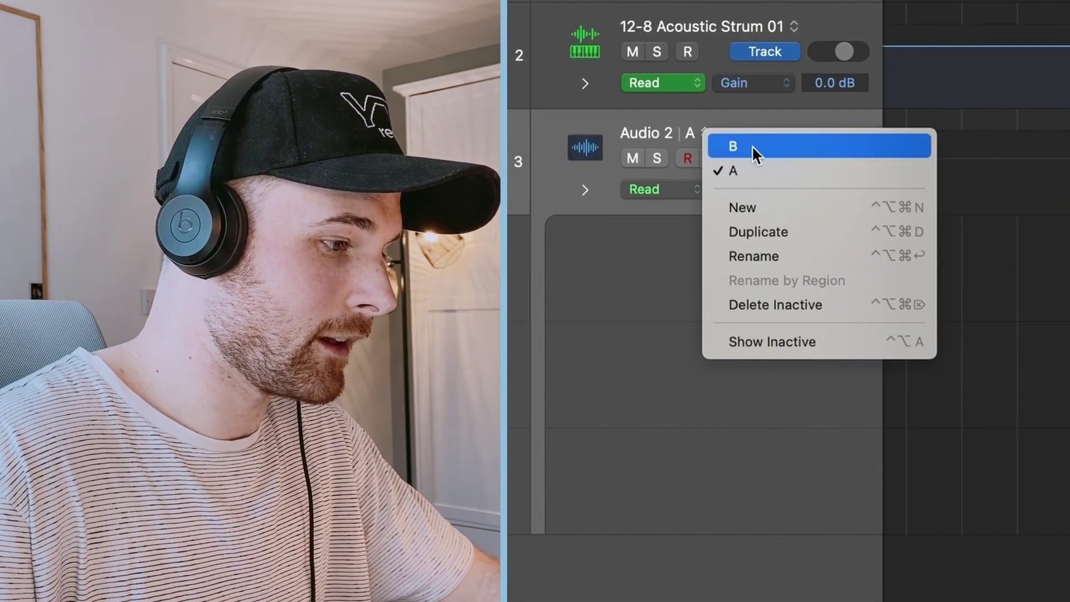
{"action": "left_click", "coordinate": [770, 253]}
{"action": "type", "text": "TAKES"}
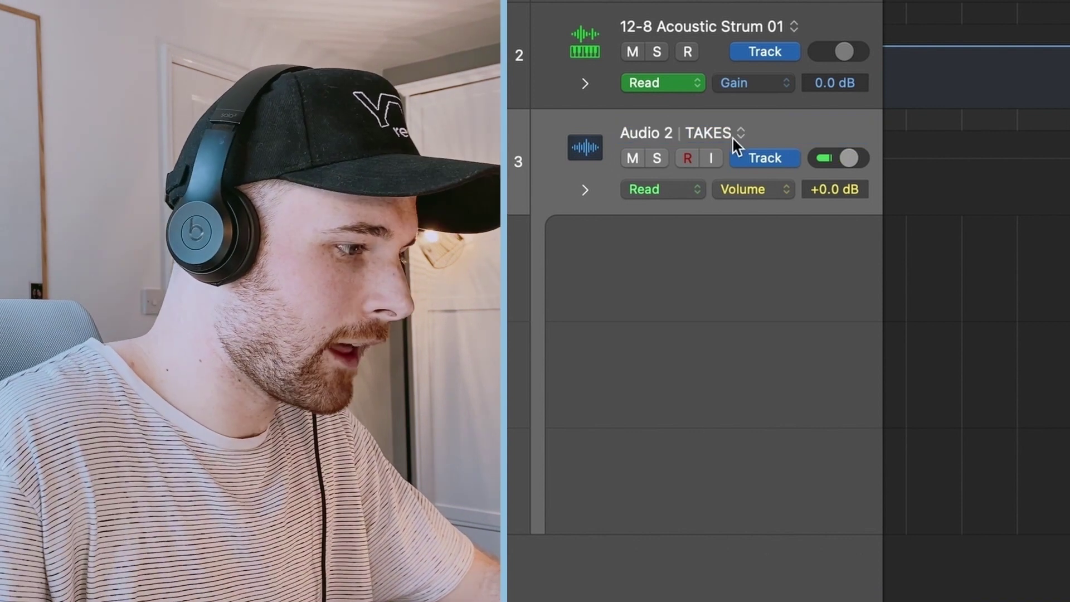
{"action": "left_click", "coordinate": [739, 132]}
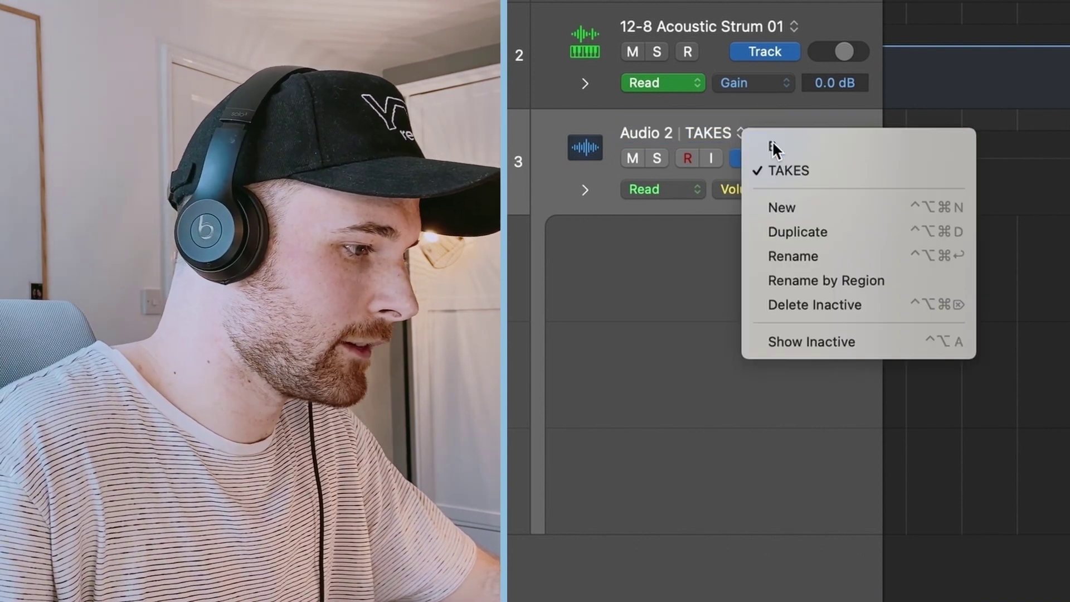
{"action": "left_click", "coordinate": [771, 141]}
{"action": "double_click", "coordinate": [772, 138]}
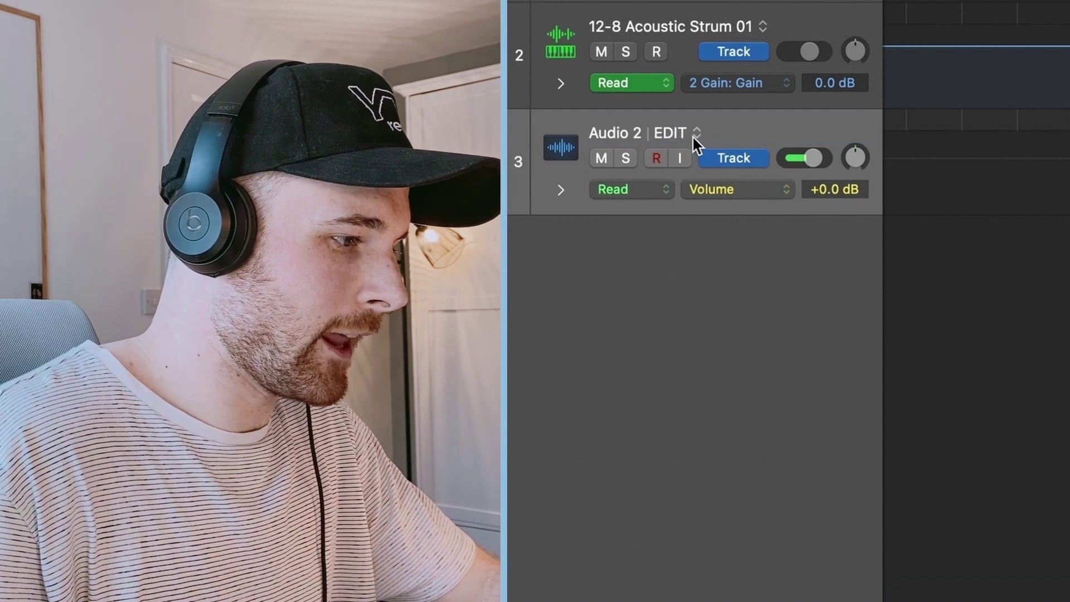
{"action": "left_click", "coordinate": [694, 135]}
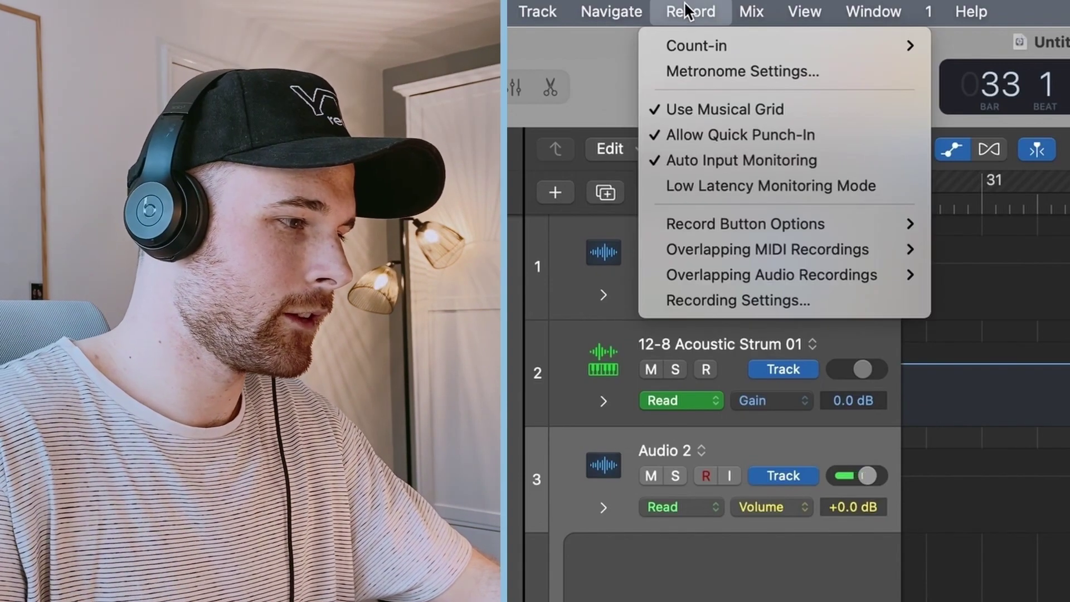
{"action": "mouse_move", "coordinate": [760, 274]}
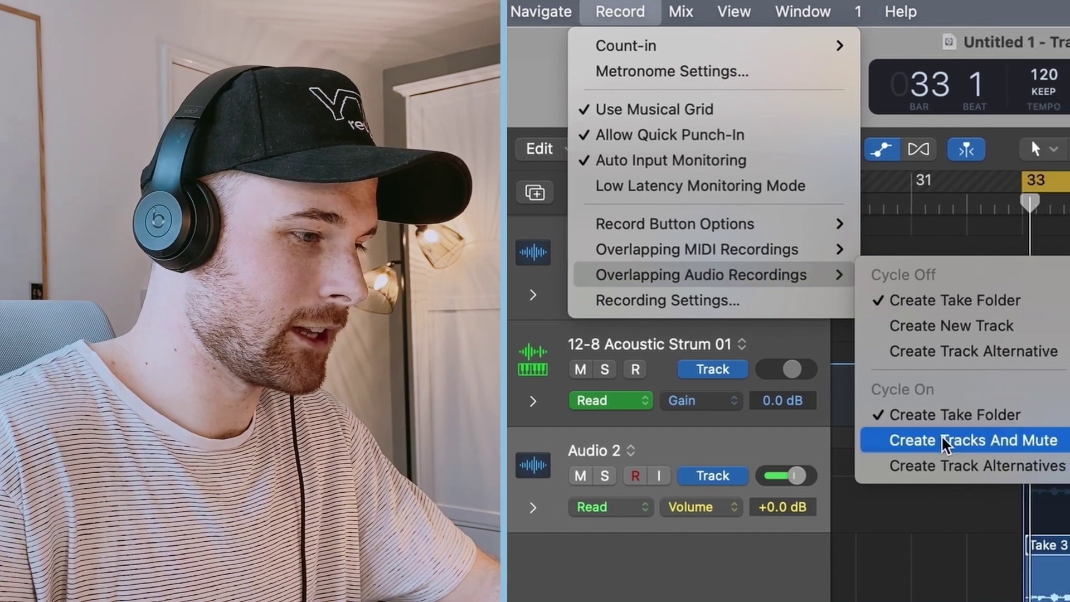
Step: Set Overlapping Audio Recordings to Create Track Alternatives
{"action": "left_click", "coordinate": [941, 435]}
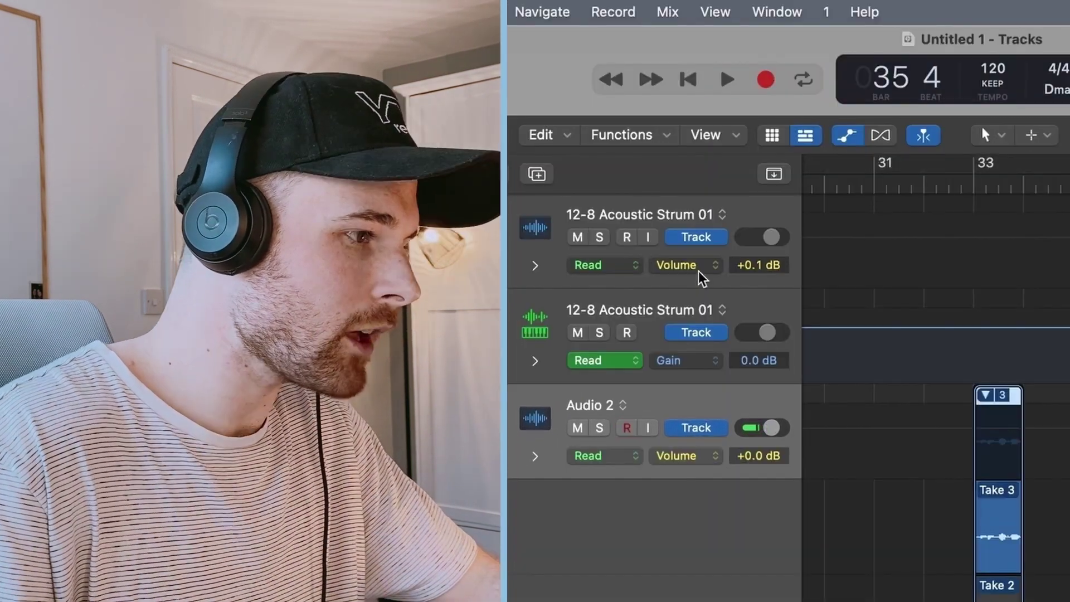
{"action": "left_click", "coordinate": [623, 11]}
{"action": "mouse_move", "coordinate": [686, 248]}
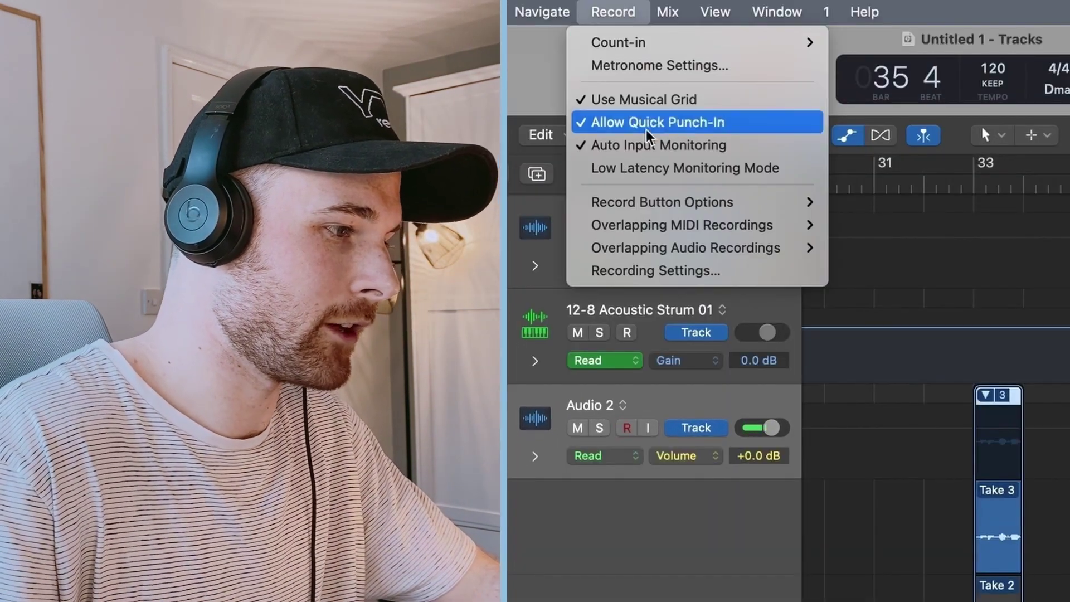
{"action": "left_click", "coordinate": [913, 418]}
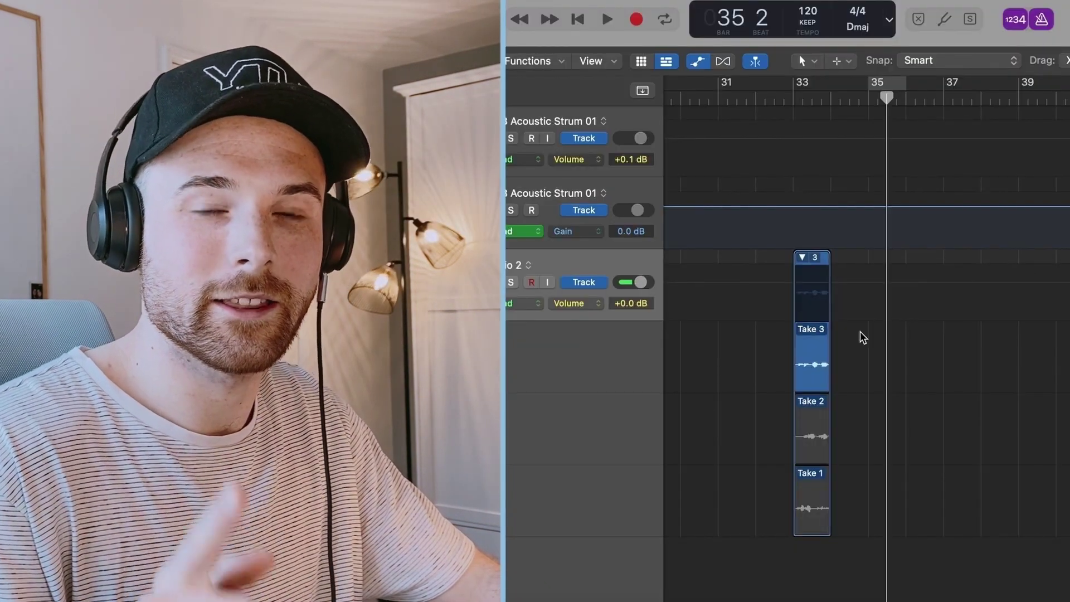
Step: Cycle-record a pass at bar 35 on Audio 2, then switch between alternatives A and B
{"action": "key", "text": "c"}
{"action": "key", "text": "r"}
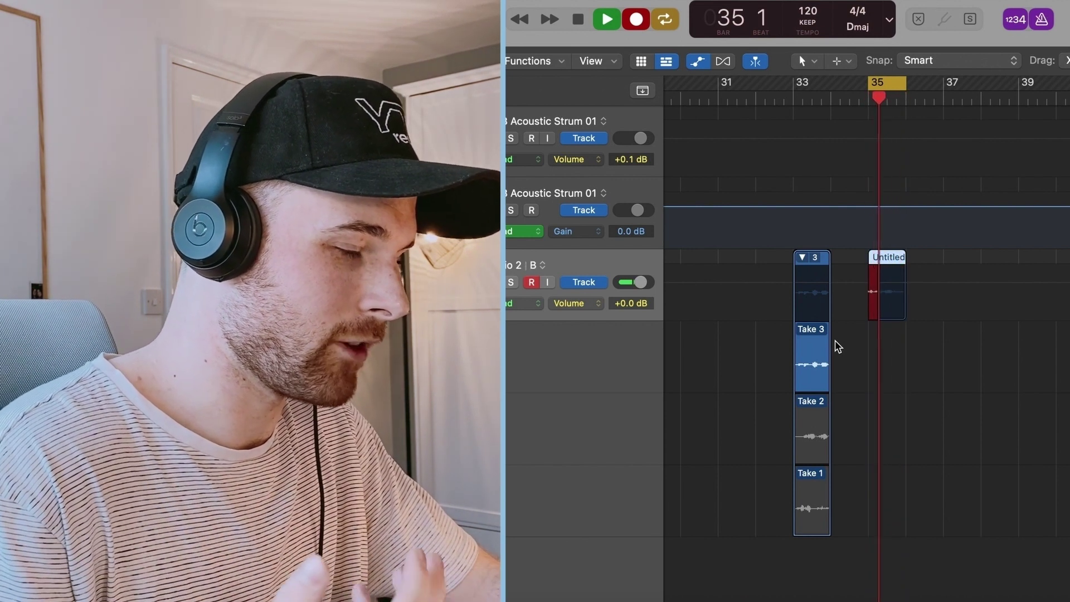
{"action": "key", "text": "space"}
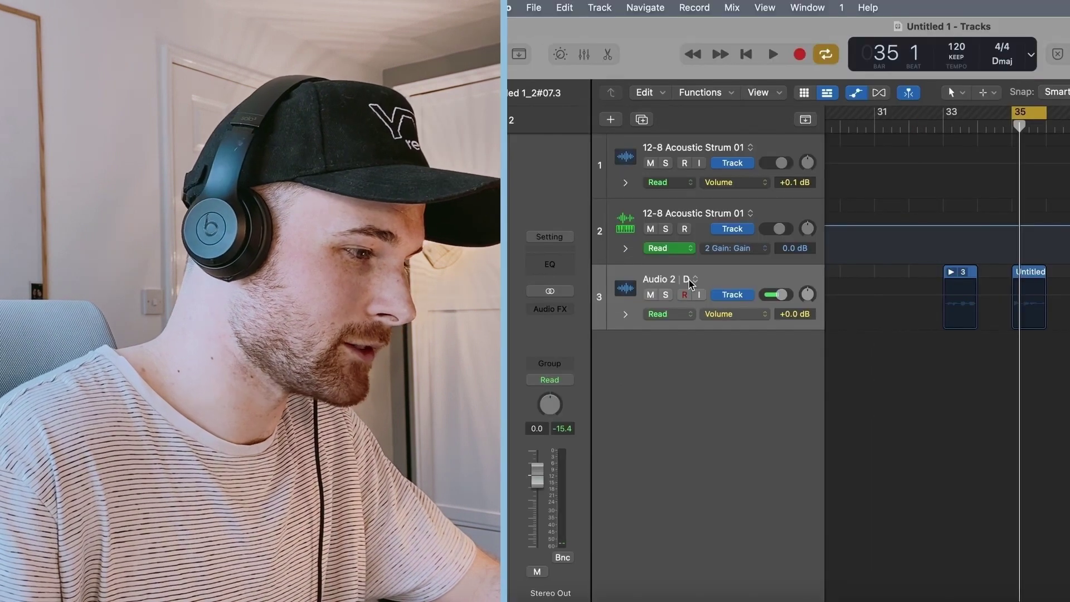
{"action": "left_click", "coordinate": [688, 280]}
{"action": "left_click", "coordinate": [724, 332]}
{"action": "left_click", "coordinate": [688, 279]}
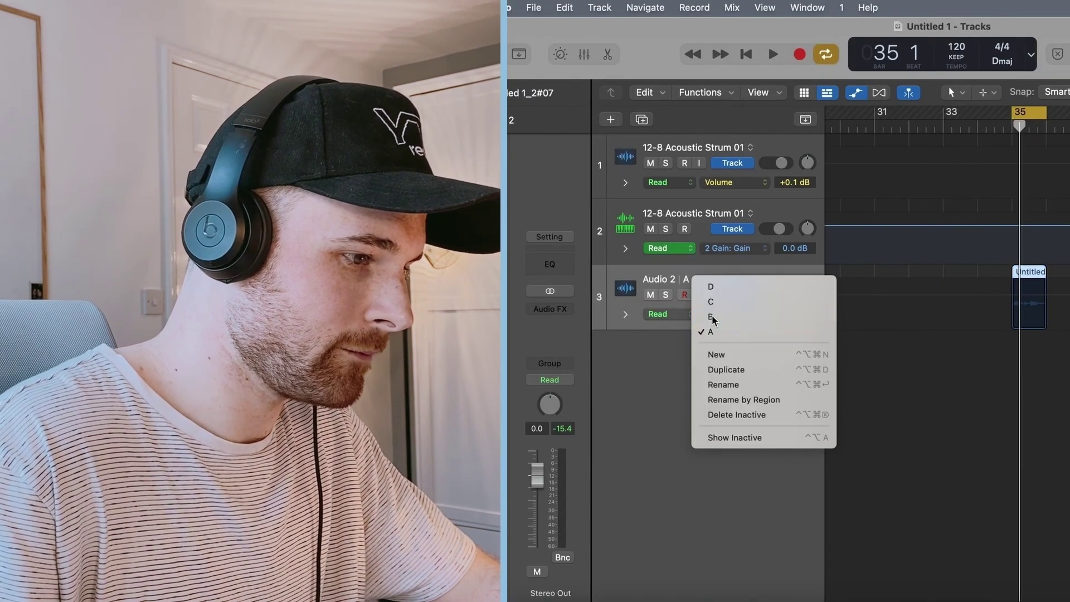
{"action": "left_click", "coordinate": [712, 316]}
{"action": "left_click", "coordinate": [696, 280]}
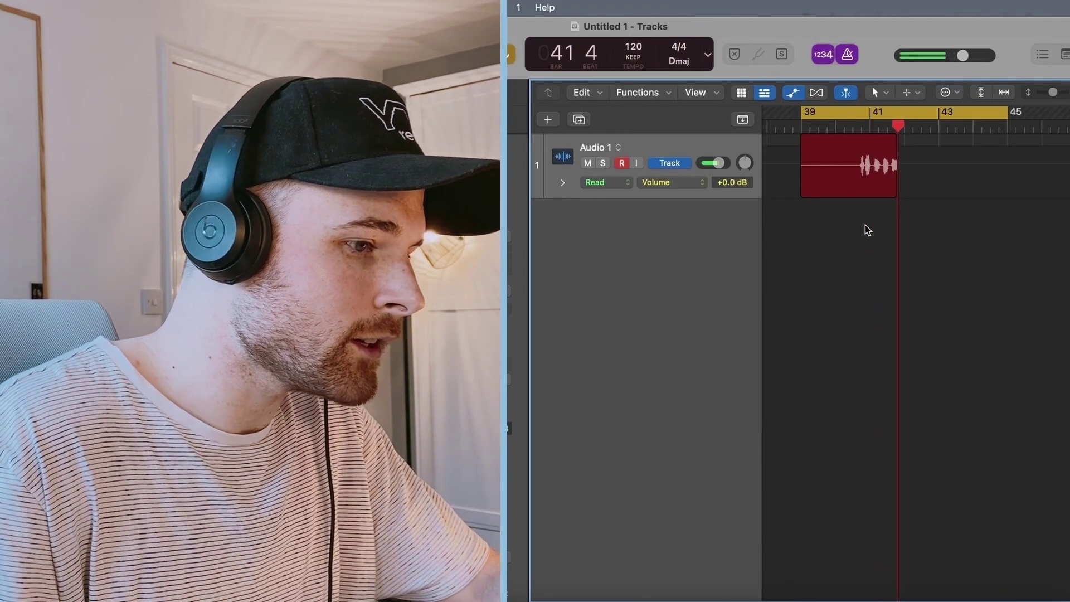
Step: Enable Flex Pitch on the Audio 1 recording and create a MIDI track from its pitch data
{"action": "key", "text": "space"}
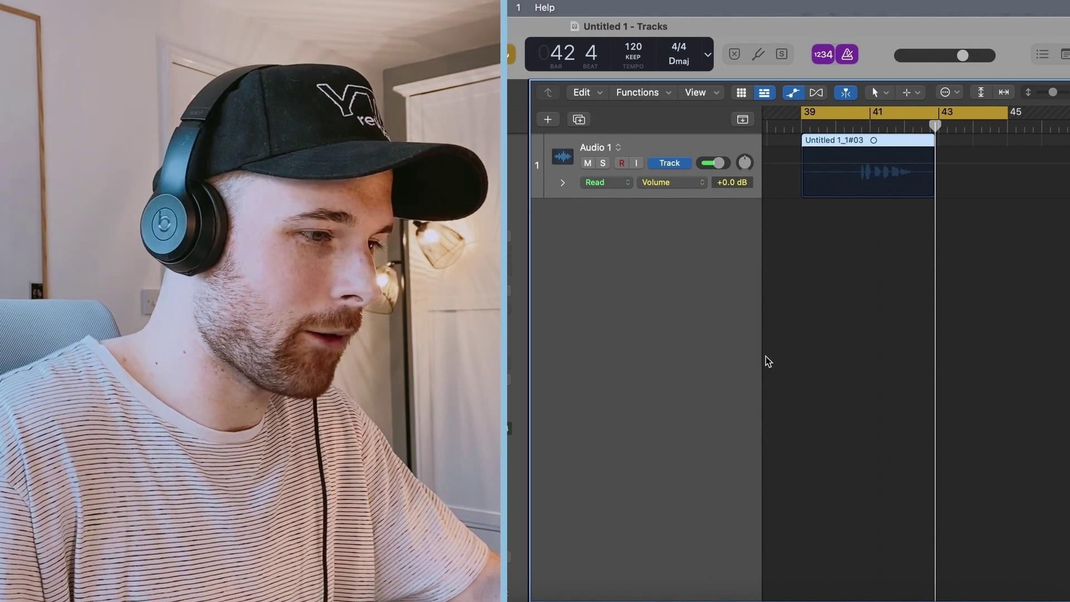
{"action": "key", "text": "e"}
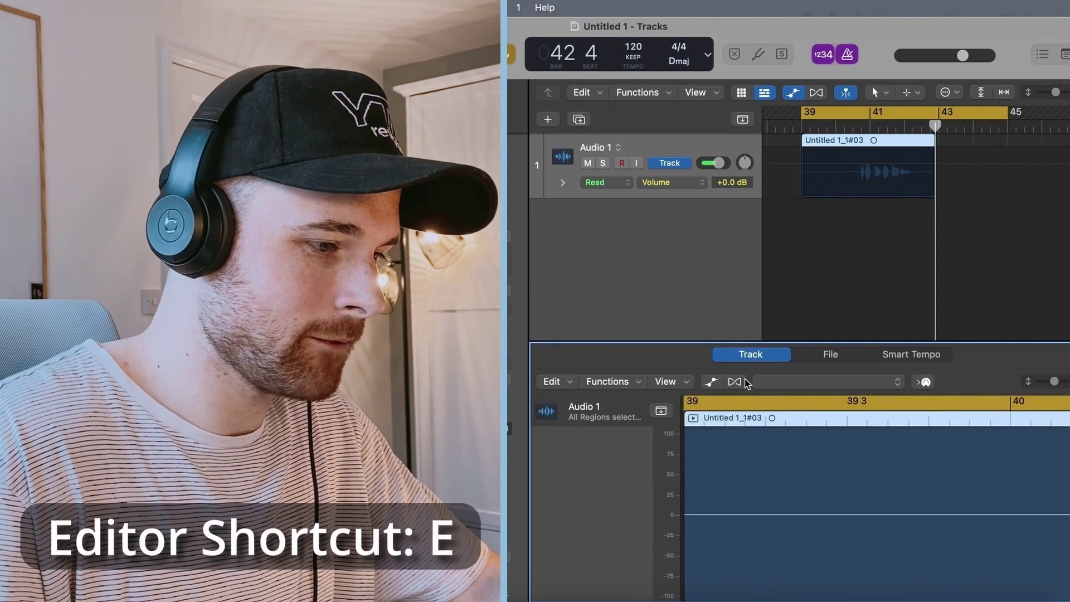
{"action": "left_click", "coordinate": [736, 383]}
{"action": "left_click", "coordinate": [669, 266]}
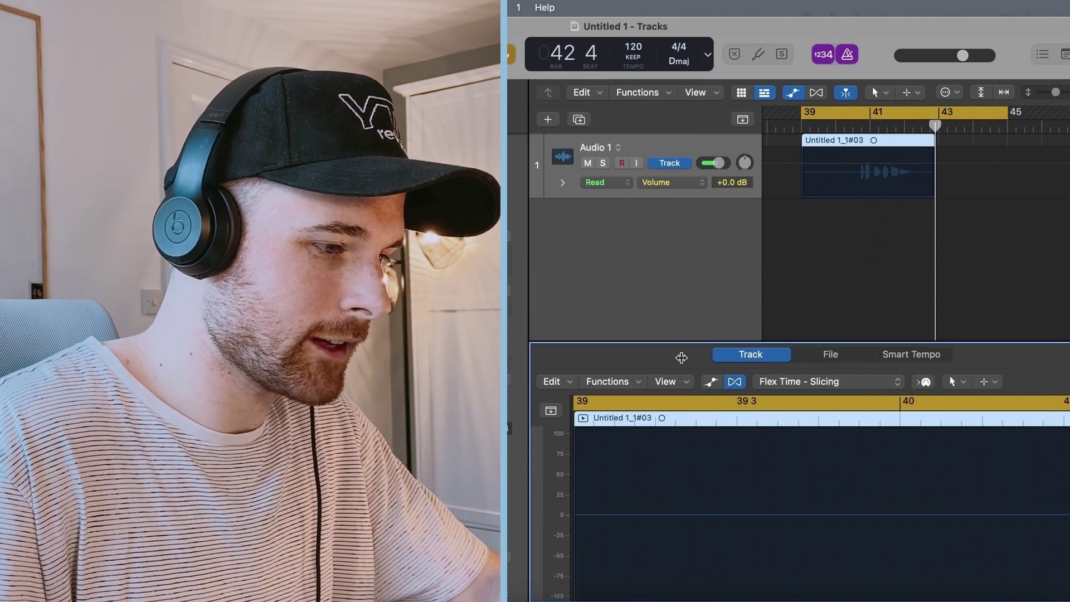
{"action": "left_click", "coordinate": [831, 383]}
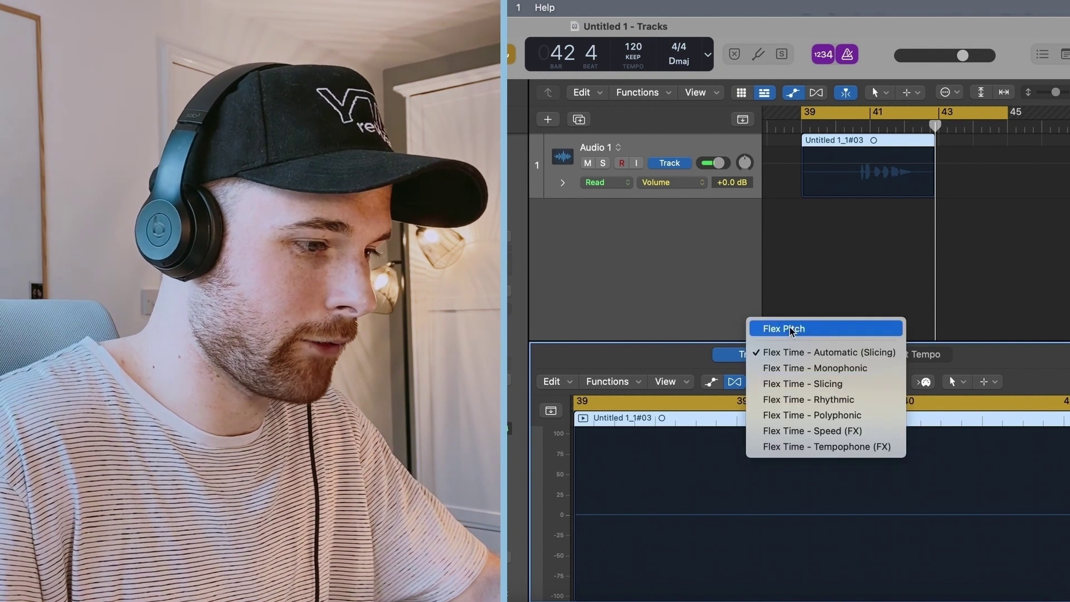
{"action": "left_click", "coordinate": [791, 329]}
{"action": "left_click", "coordinate": [567, 384]}
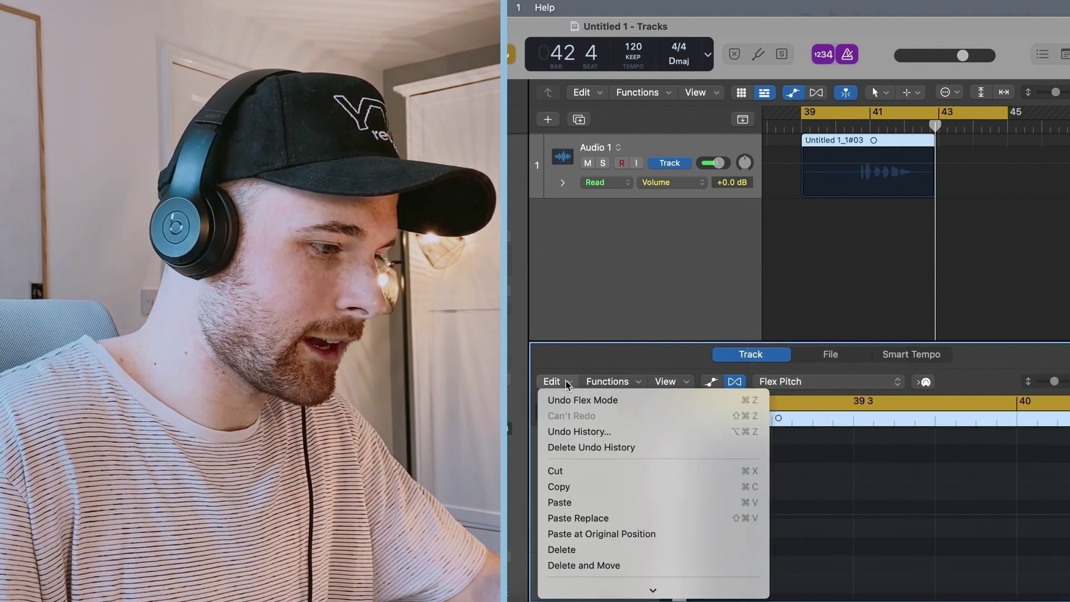
{"action": "scroll", "coordinate": [578, 477], "scroll_direction": "down", "scroll_amount": 5}
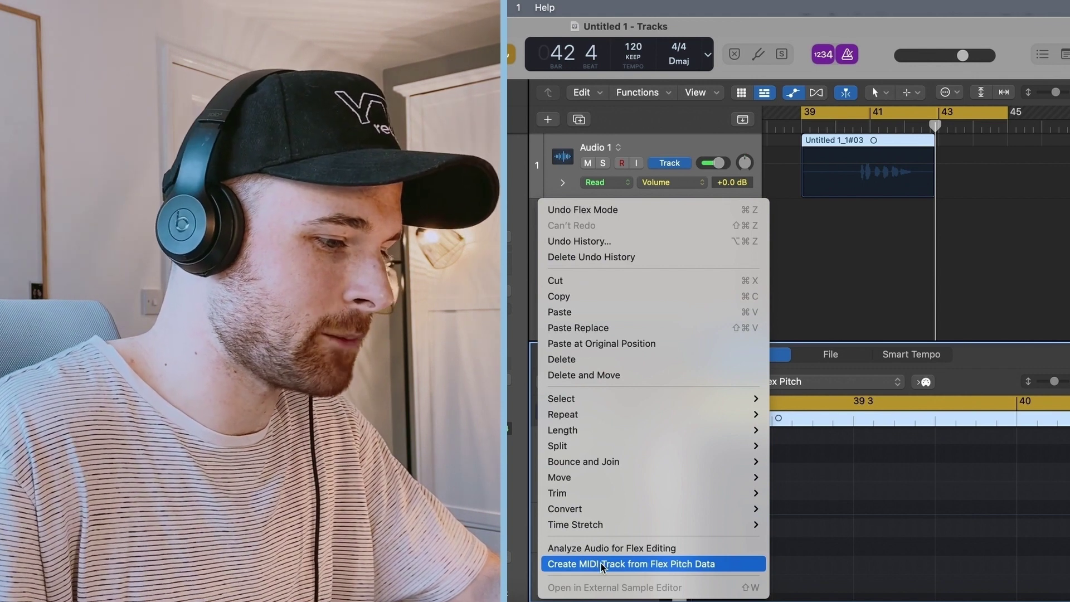
{"action": "left_click", "coordinate": [602, 563]}
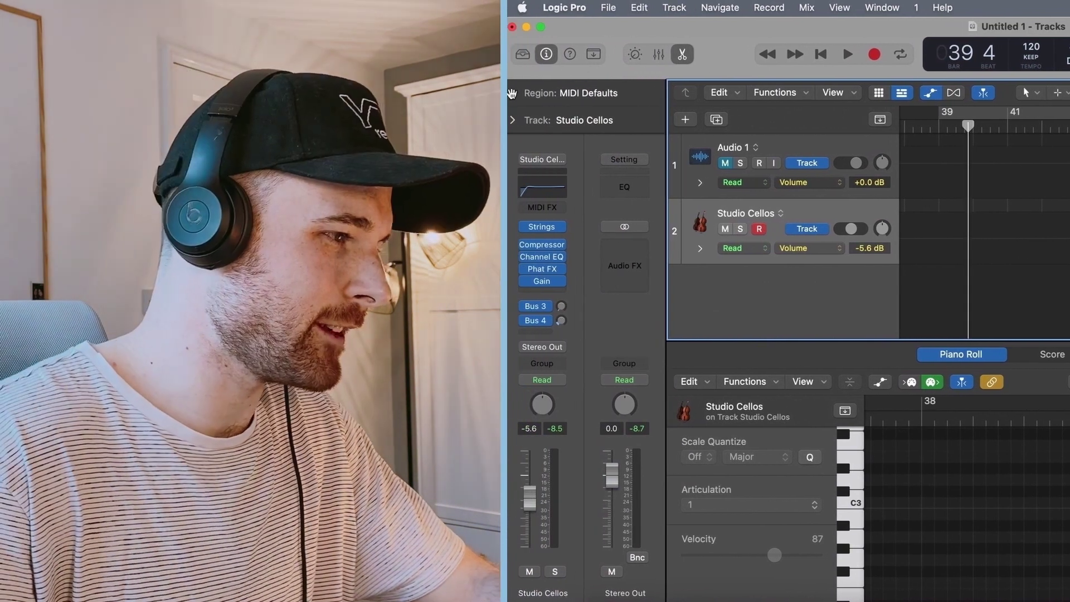
Step: Set the MIDI Defaults quantize value to 1/4 Note
{"action": "left_click", "coordinate": [516, 85]}
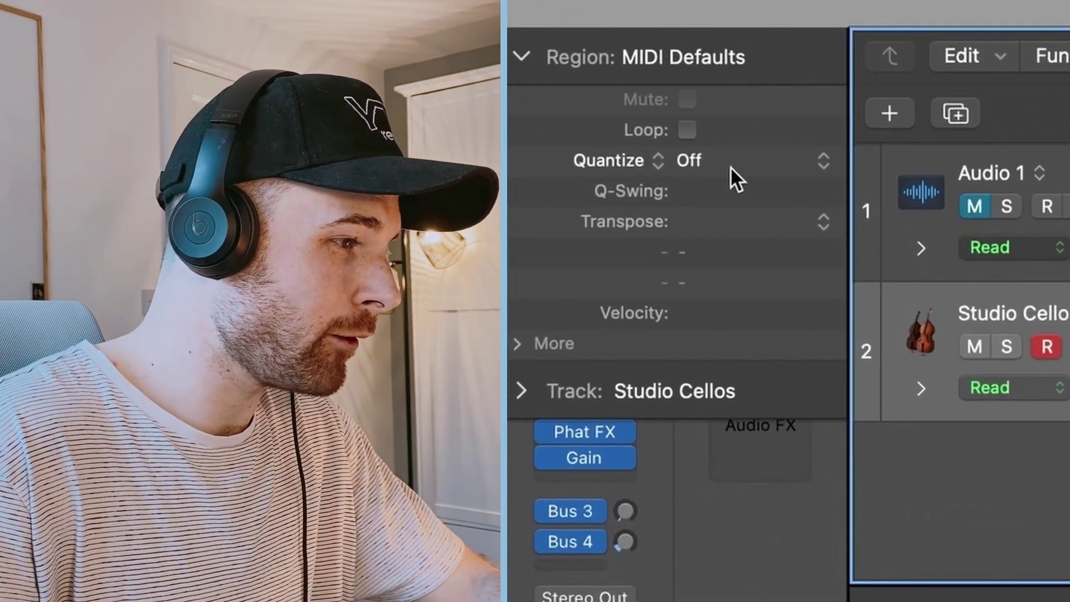
{"action": "left_click", "coordinate": [730, 167]}
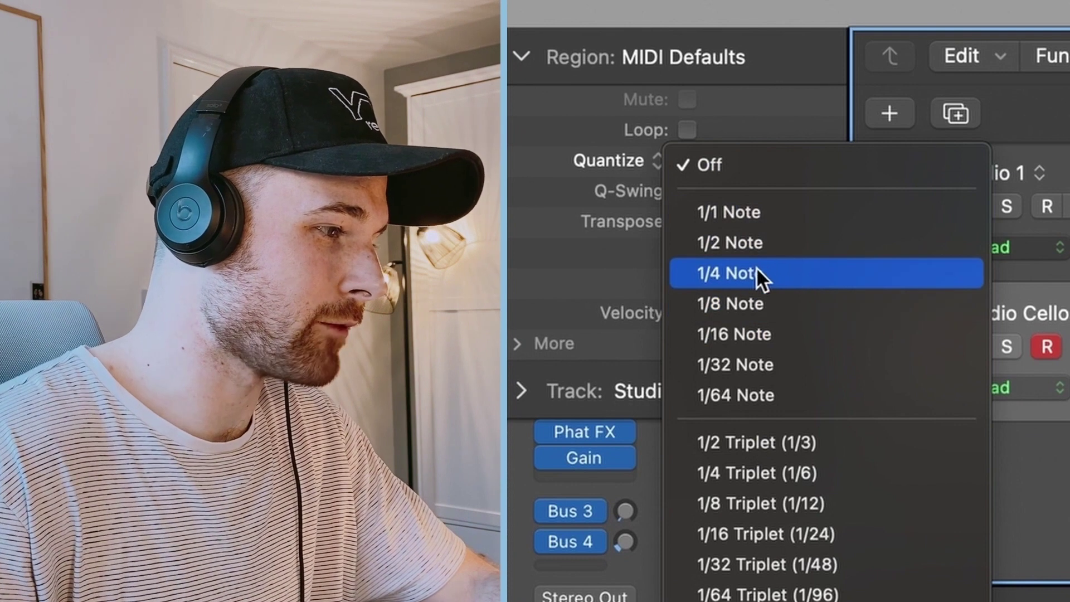
{"action": "left_click", "coordinate": [755, 270]}
Step: Record sustained D minor chords onto Studio Cellos from bar 39 using Musical Typing
{"action": "key", "text": "super+k"}
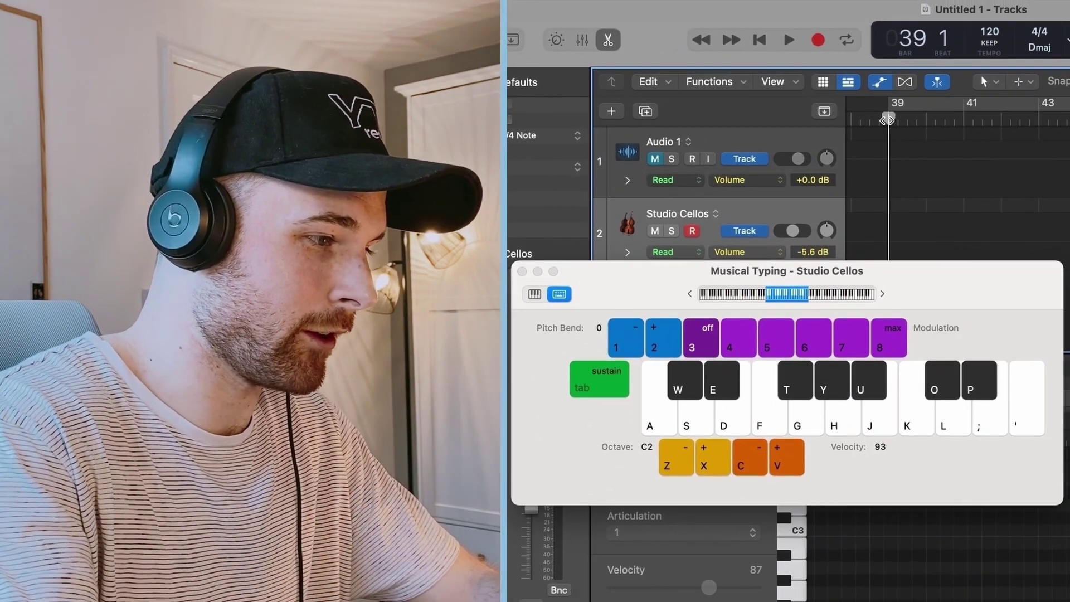
{"action": "key", "text": "r"}
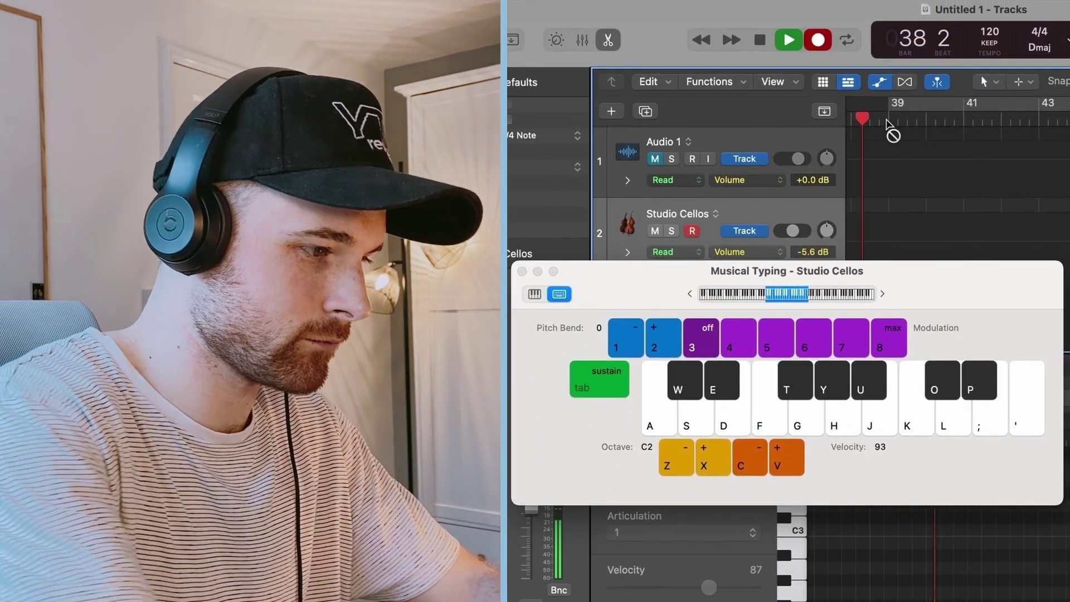
{"action": "key", "text": "s+f+h"}
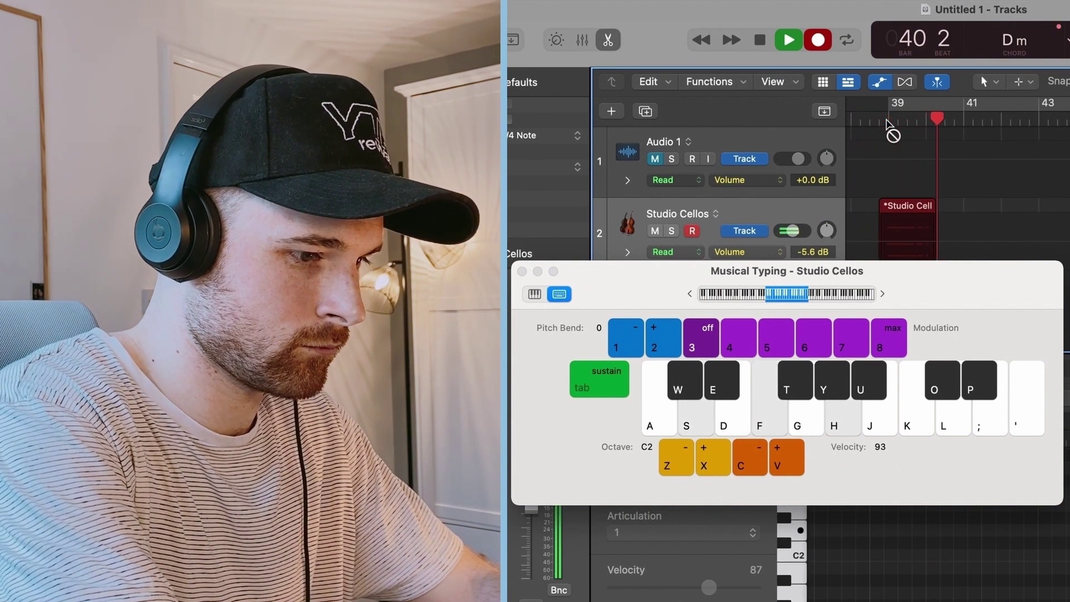
{"action": "key", "text": "space"}
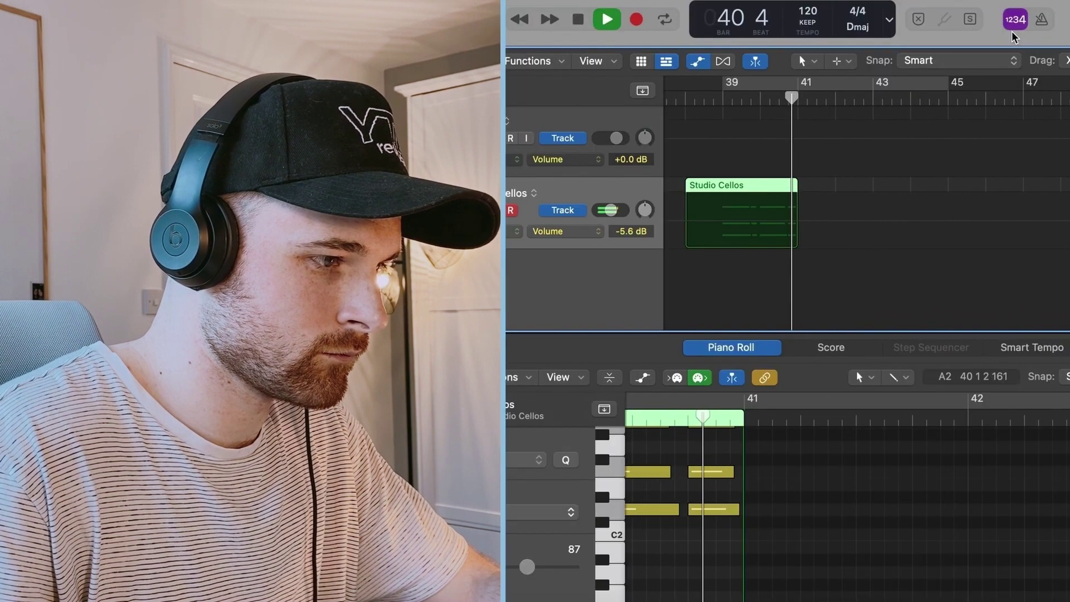
{"action": "key", "text": "space"}
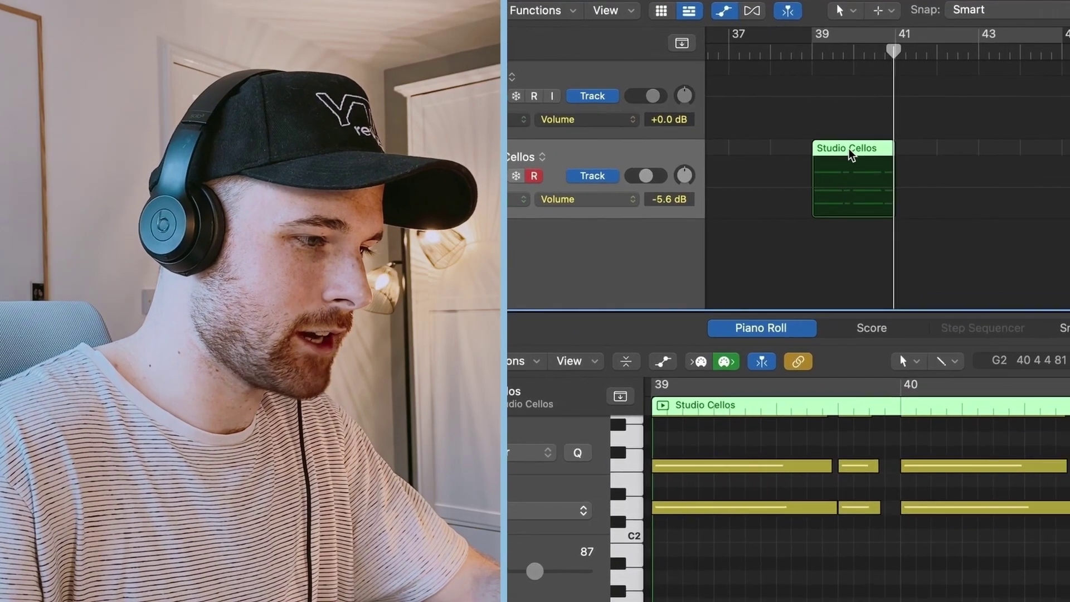
Step: Bounce the Studio Cellos region in place to audio and set its fade-in to 500
{"action": "right_click", "coordinate": [782, 114]}
{"action": "left_click", "coordinate": [802, 143]}
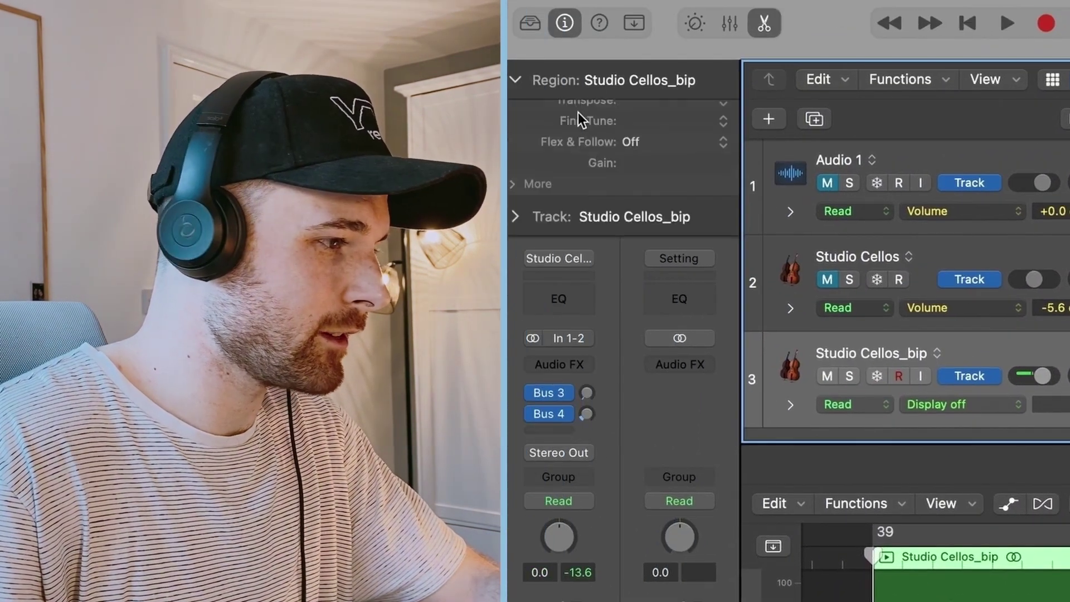
{"action": "left_click", "coordinate": [521, 277]}
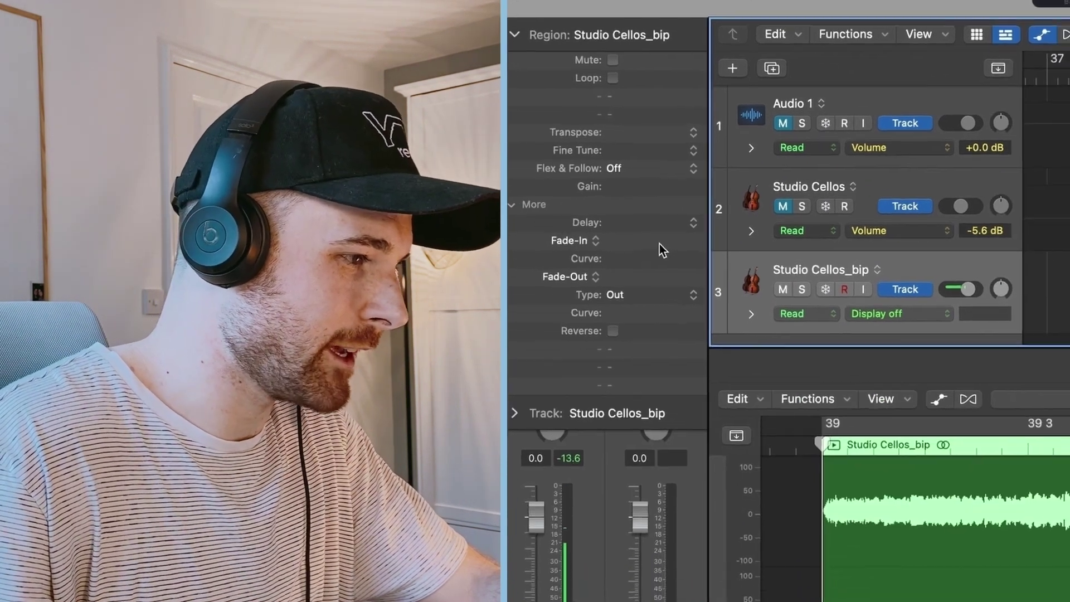
{"action": "mouse_move", "coordinate": [659, 242]}
{"action": "left_mouse_down"}
{"action": "mouse_move", "coordinate": [649, 197]}
{"action": "mouse_move", "coordinate": [616, 203]}
{"action": "left_mouse_up"}
{"action": "type", "text": "1000"}
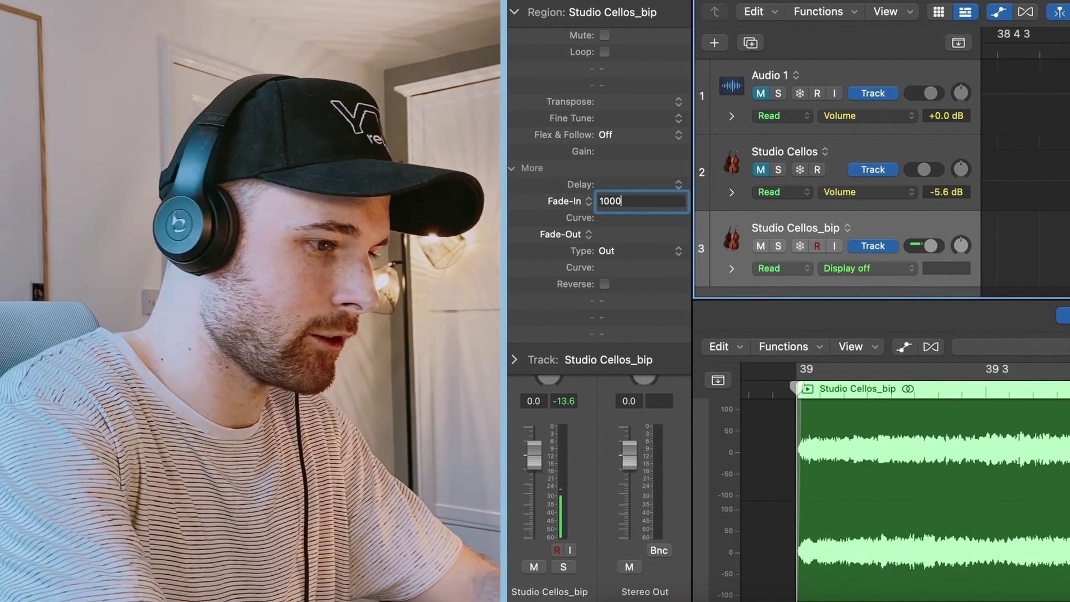
{"action": "key", "text": "Return"}
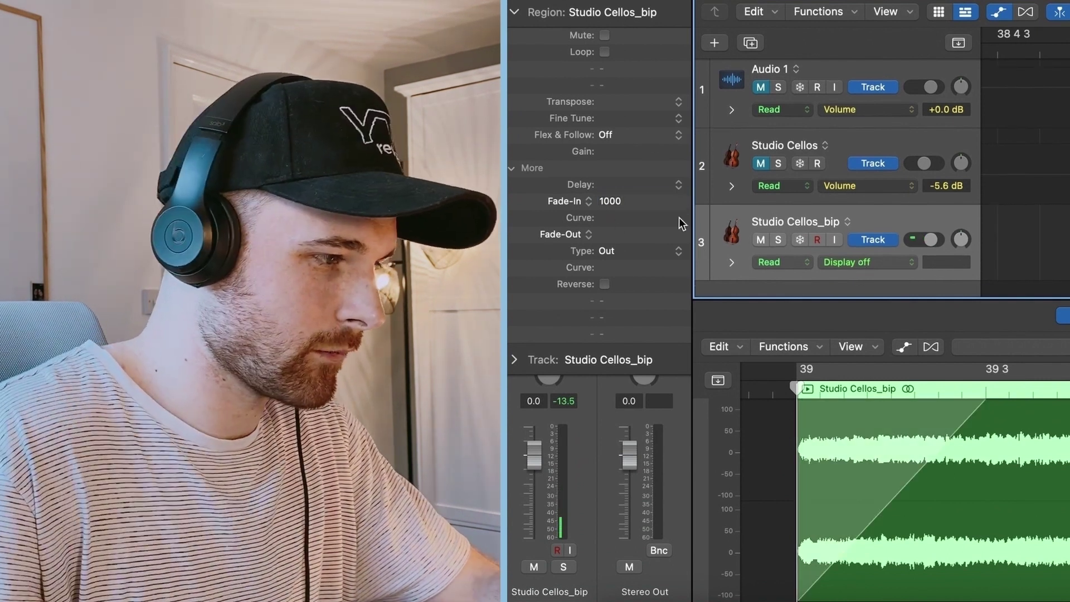
{"action": "double_click", "coordinate": [619, 202]}
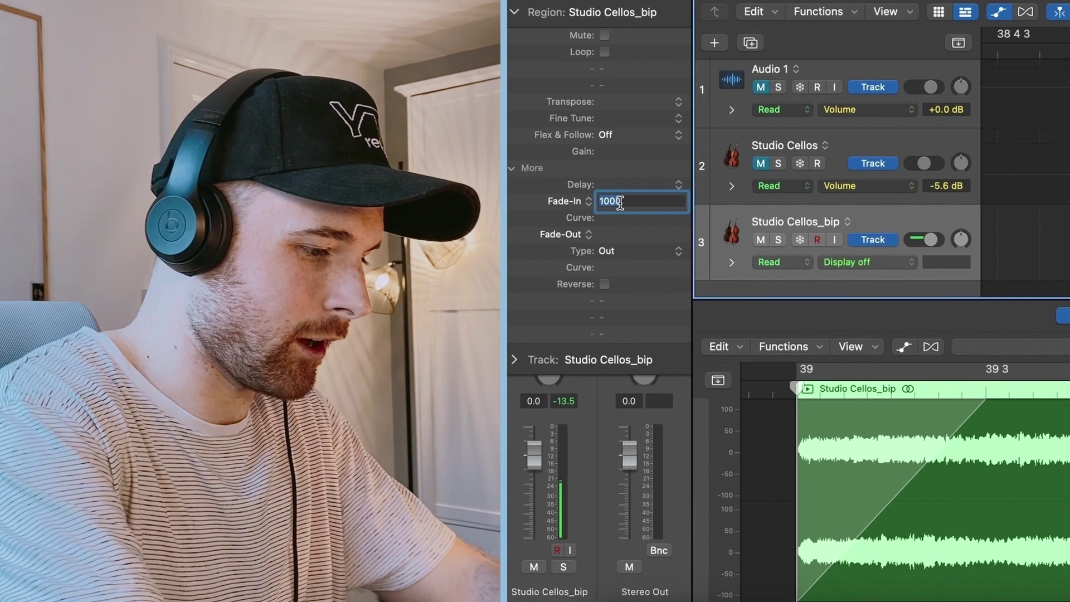
{"action": "type", "text": "500"}
{"action": "key", "text": "Return"}
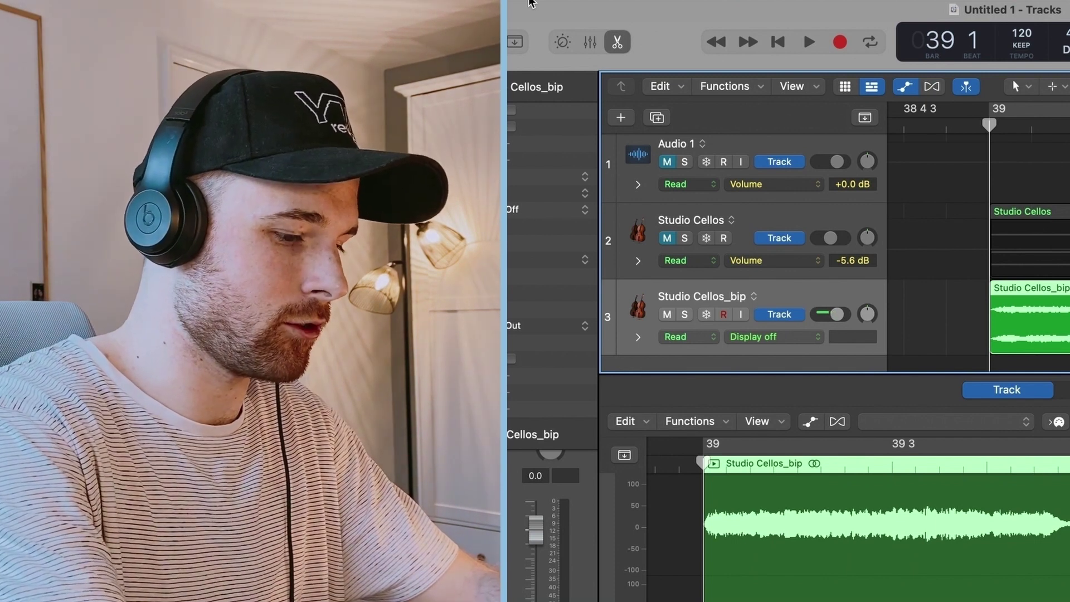
Step: Enable fade tool click zones in Editing preferences, then drag a 537 fade-in onto the region
{"action": "key", "text": "super+comma"}
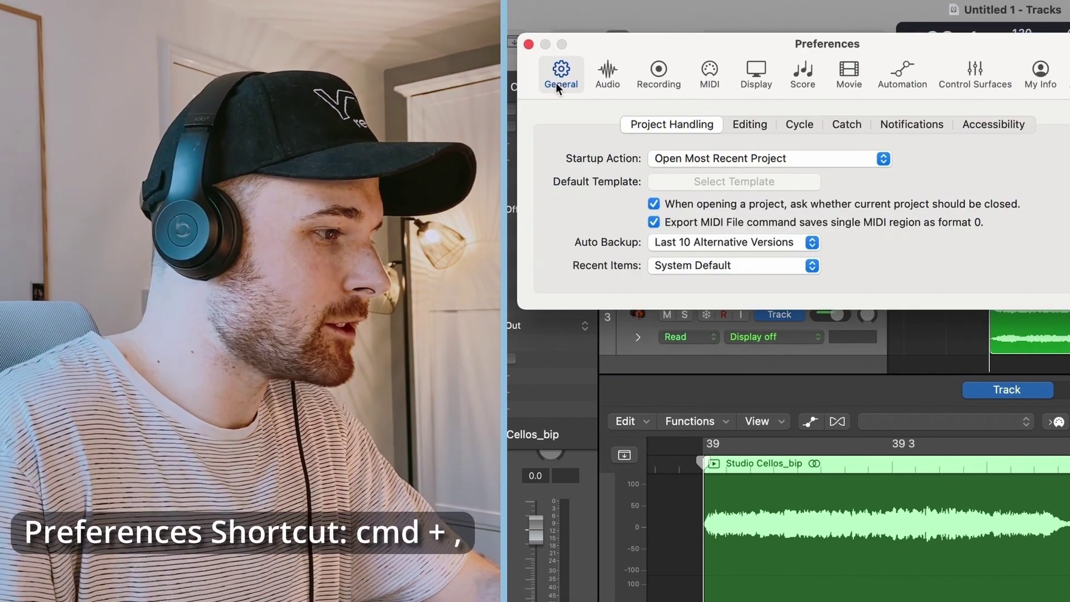
{"action": "left_click", "coordinate": [749, 126]}
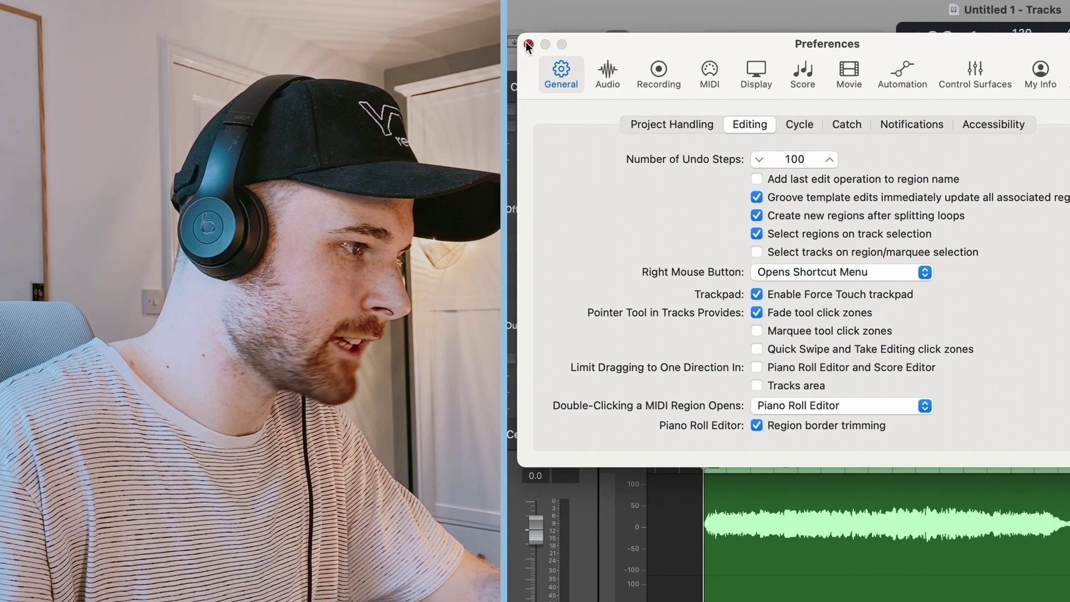
{"action": "left_click", "coordinate": [527, 42]}
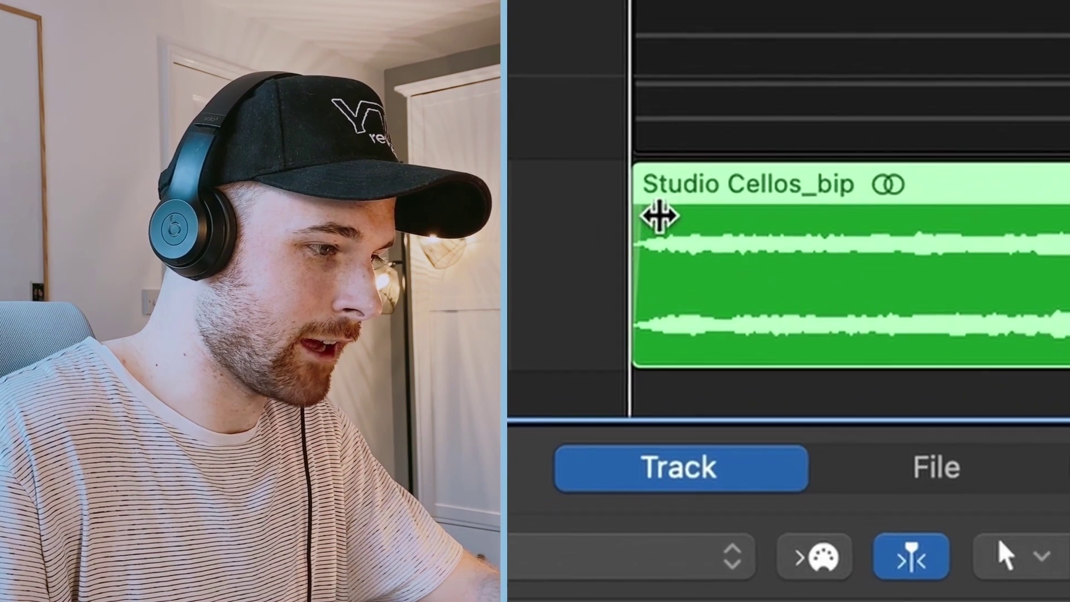
{"action": "mouse_move", "coordinate": [659, 215]}
{"action": "left_mouse_down"}
{"action": "mouse_move", "coordinate": [919, 216]}
{"action": "mouse_move", "coordinate": [983, 255]}
{"action": "left_mouse_up"}
{"action": "scroll", "coordinate": [936, 296], "scroll_direction": "right", "scroll_amount": 5}
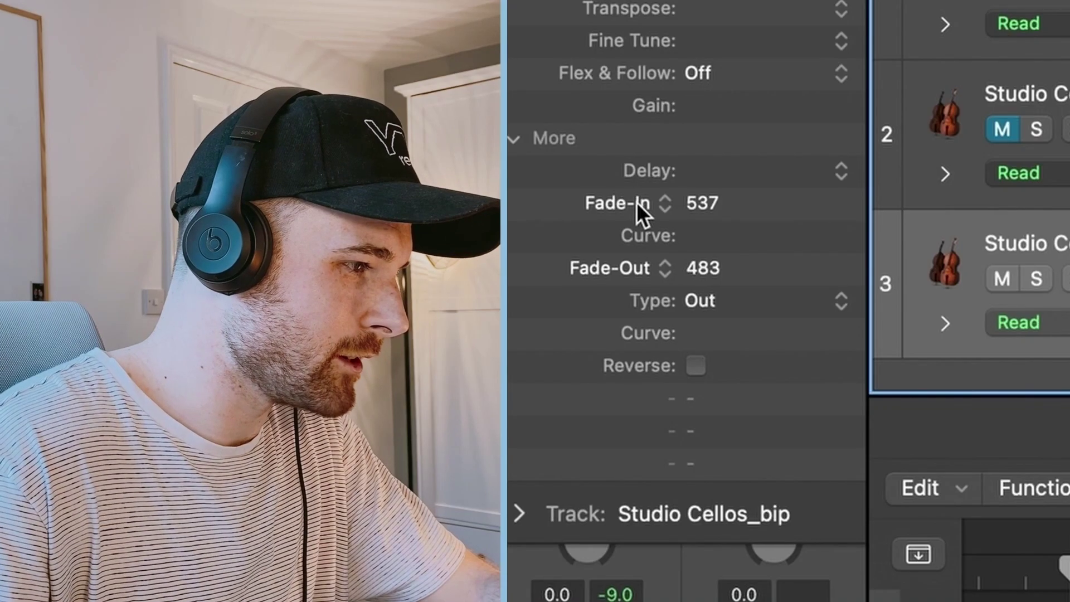
Step: Set the Studio Cellos_bip fade-in to Speed Up and fade-out to Slow Down, auditioning playback
{"action": "left_click", "coordinate": [635, 205]}
{"action": "left_click", "coordinate": [635, 242]}
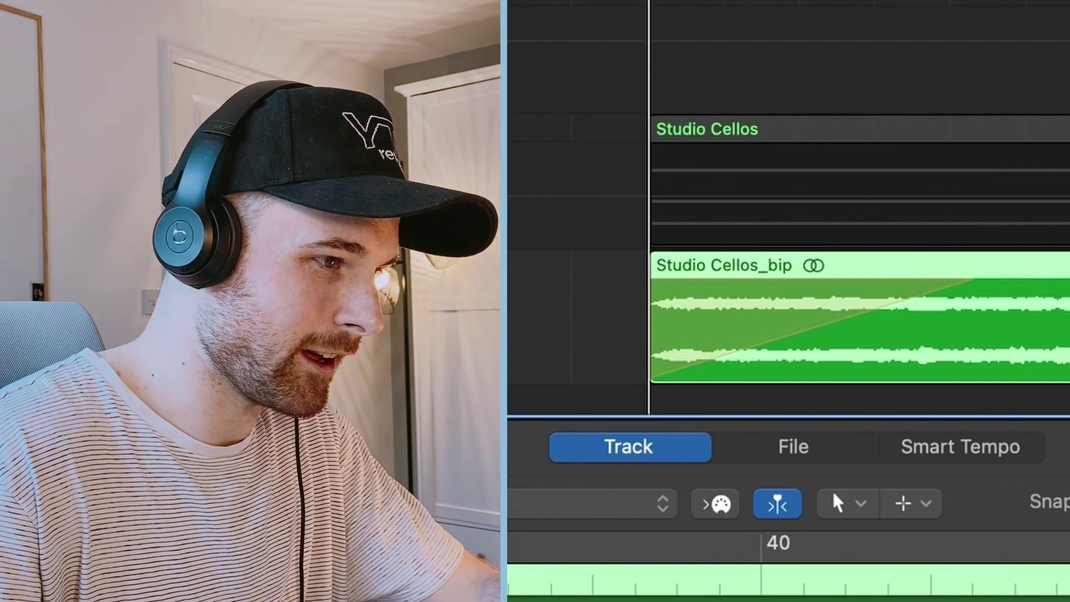
{"action": "key", "text": "space"}
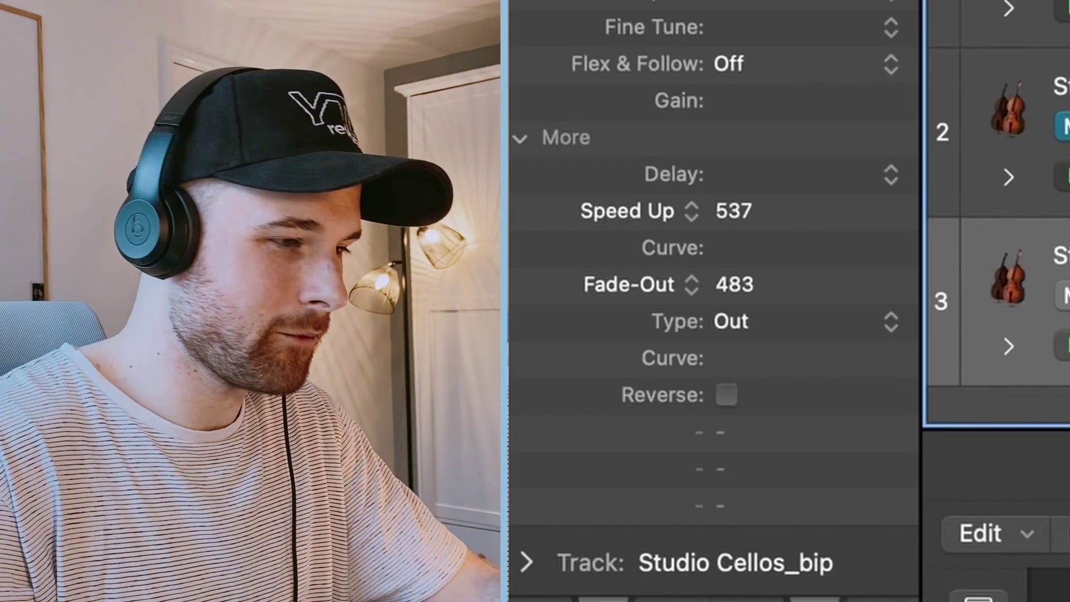
{"action": "left_click", "coordinate": [643, 284]}
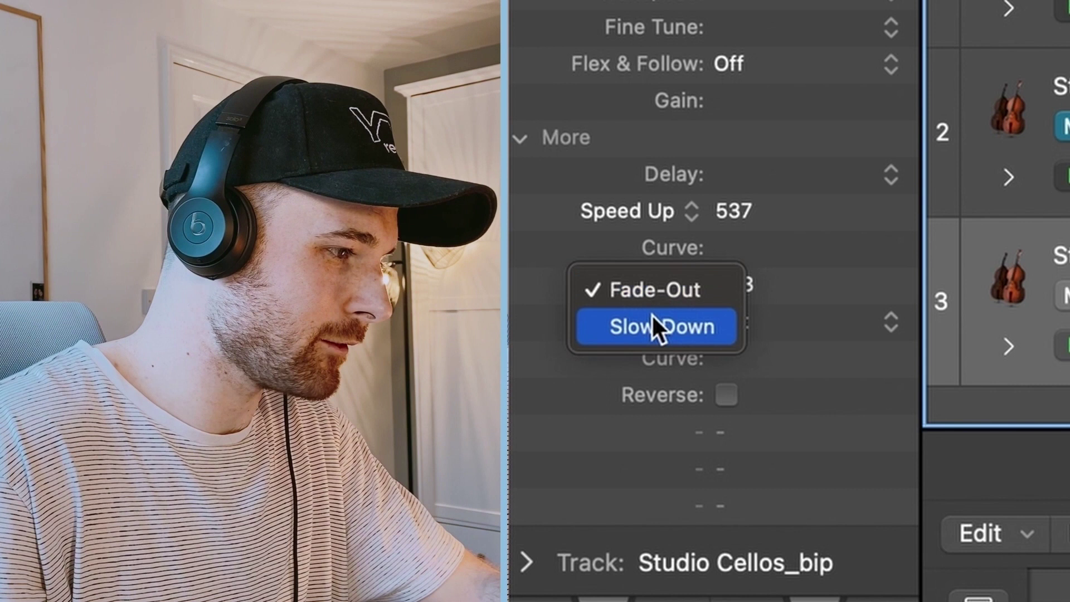
{"action": "left_click", "coordinate": [657, 326]}
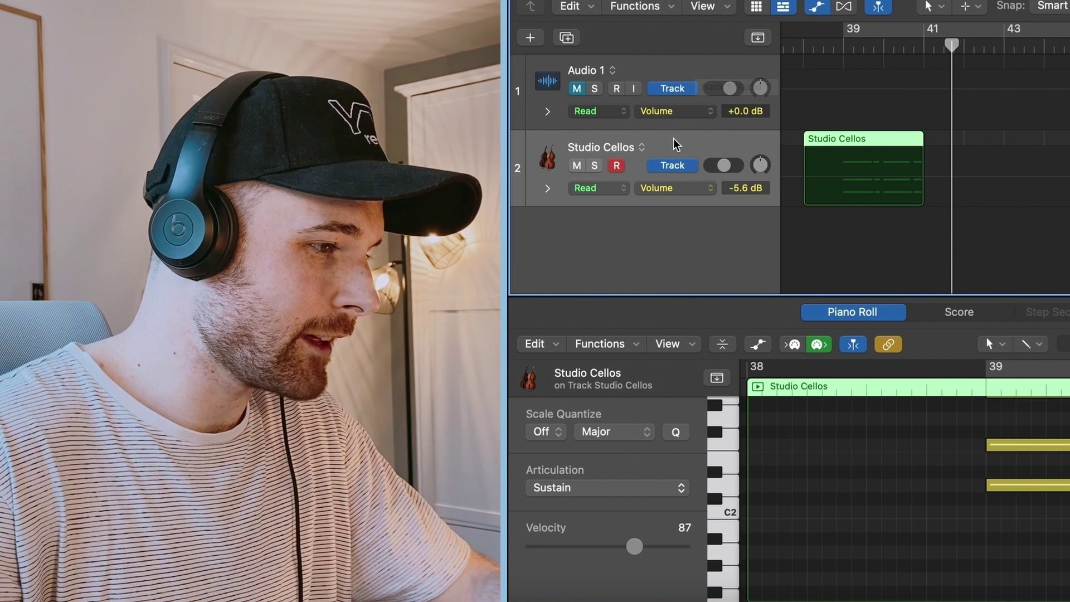
Step: Add the Freeze button to track headers, then freeze, play and unfreeze Studio Cellos
{"action": "right_click", "coordinate": [529, 152]}
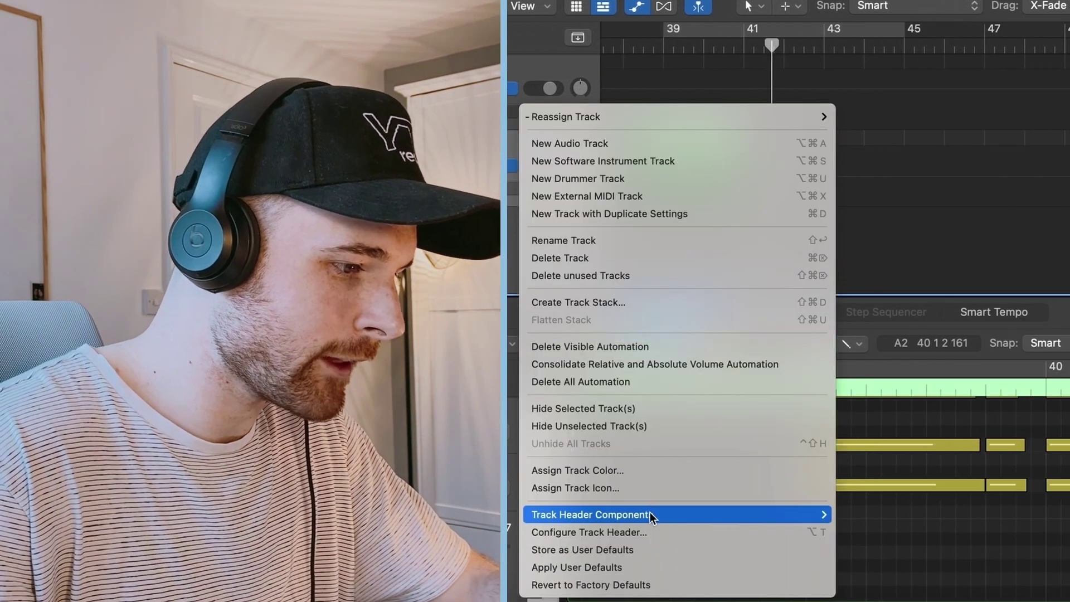
{"action": "mouse_move", "coordinate": [592, 514]}
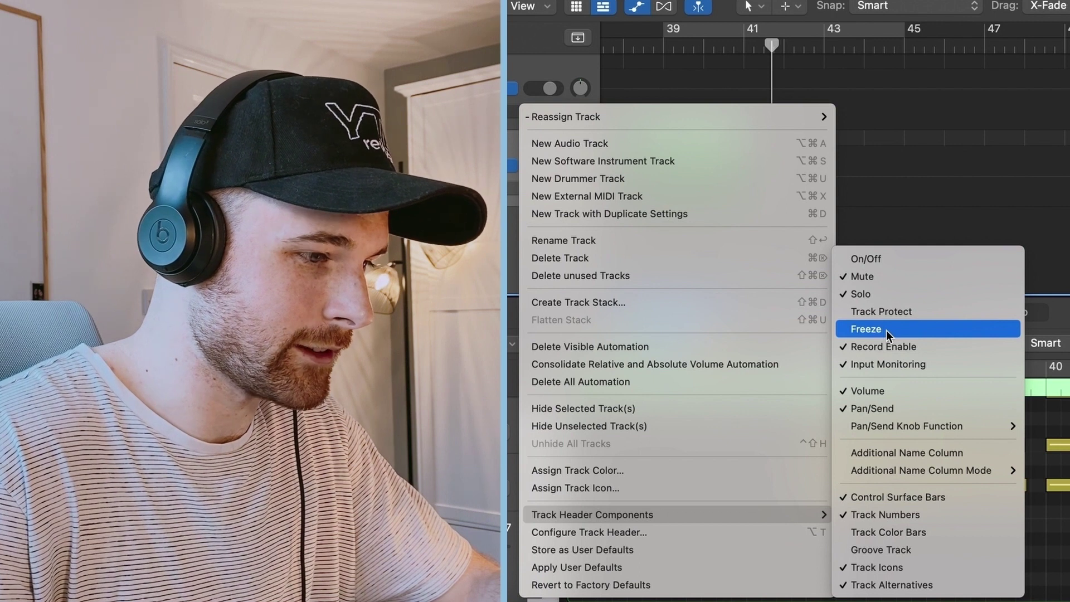
{"action": "left_click", "coordinate": [886, 331]}
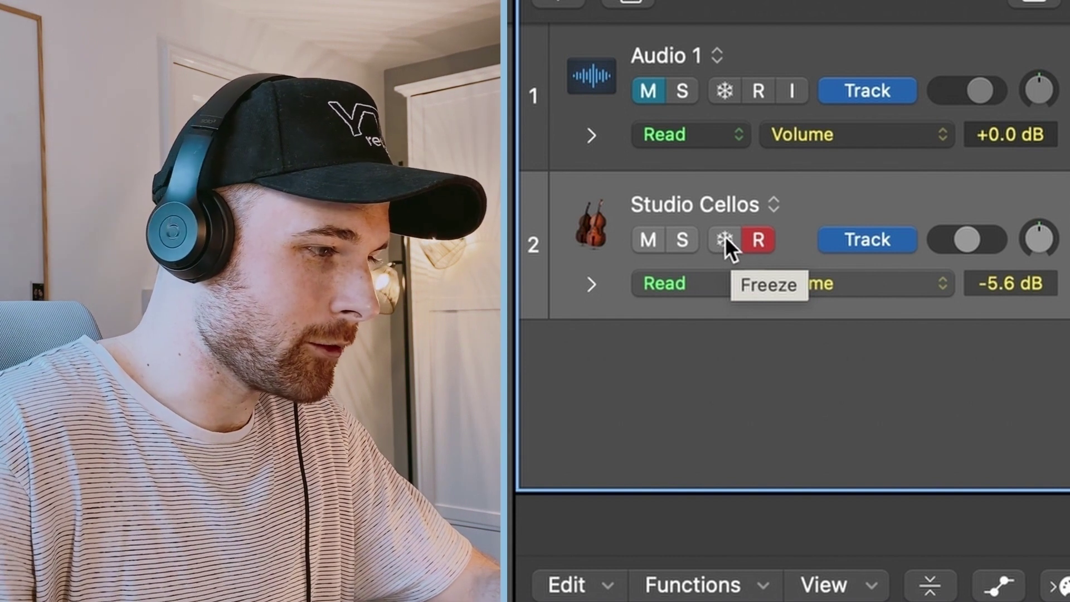
{"action": "left_click", "coordinate": [725, 239]}
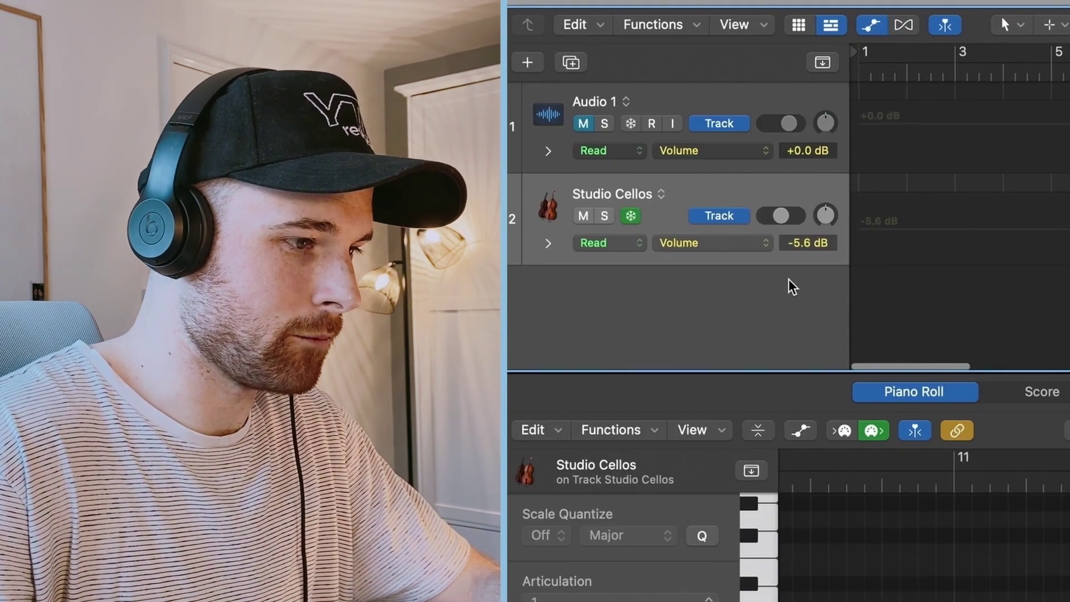
{"action": "key", "text": "space"}
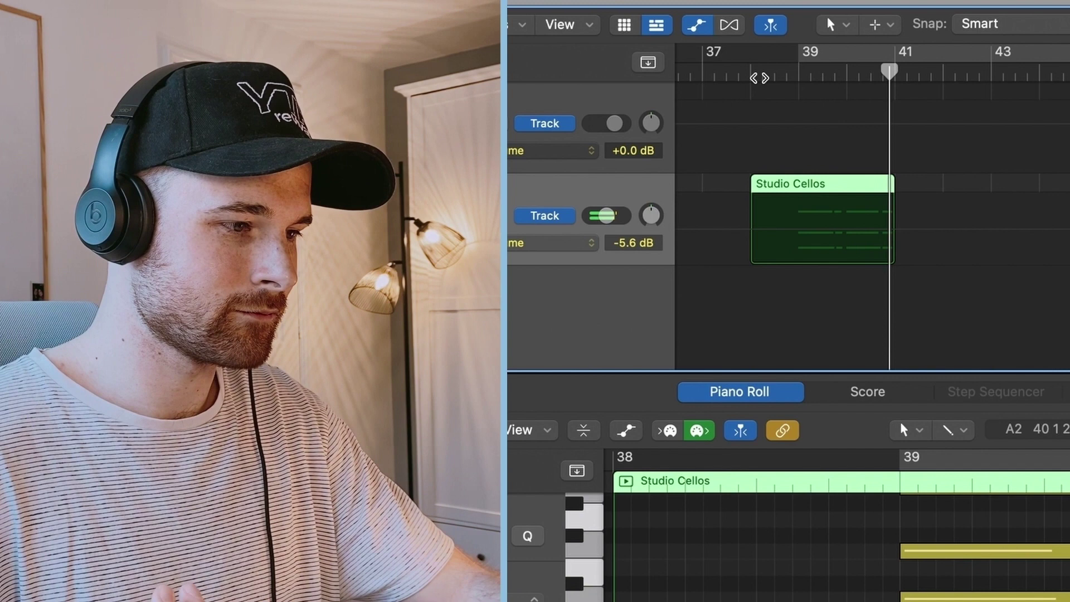
{"action": "key", "text": "space"}
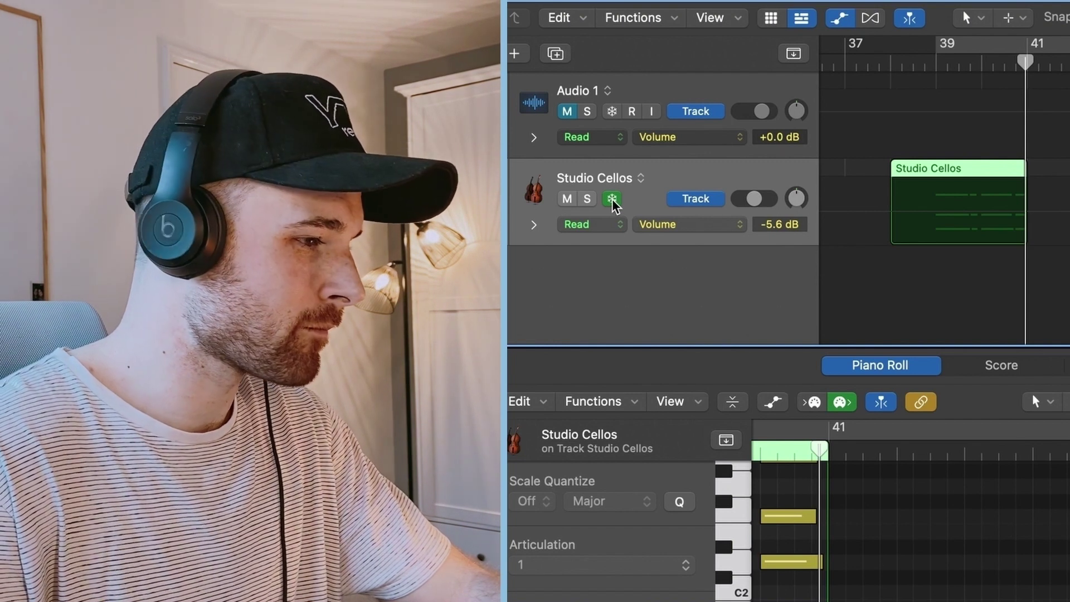
{"action": "left_click", "coordinate": [613, 201]}
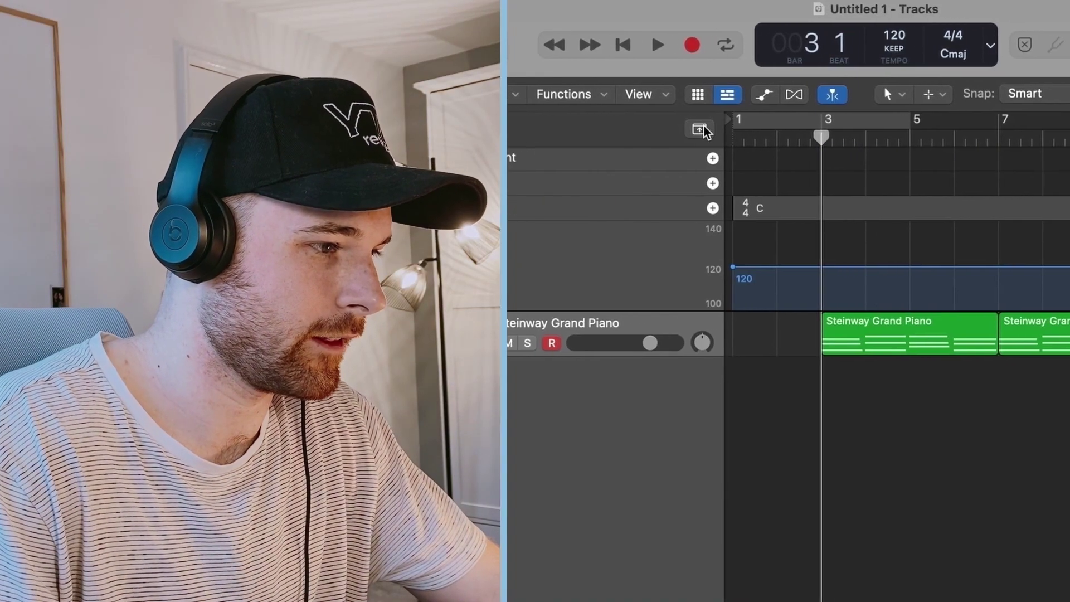
Step: Show the global tracks and drop the tempo from 120 to 100 at bar 11
{"action": "left_click", "coordinate": [958, 139]}
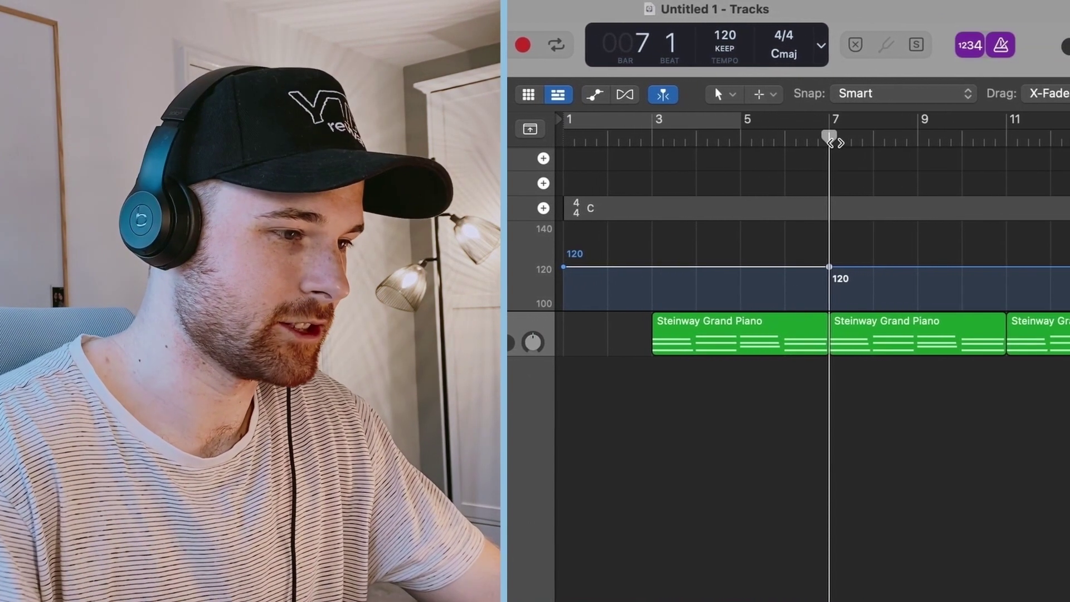
{"action": "mouse_move", "coordinate": [872, 141]}
{"action": "left_mouse_down"}
{"action": "mouse_move", "coordinate": [838, 94]}
{"action": "mouse_move", "coordinate": [871, 94]}
{"action": "left_mouse_up"}
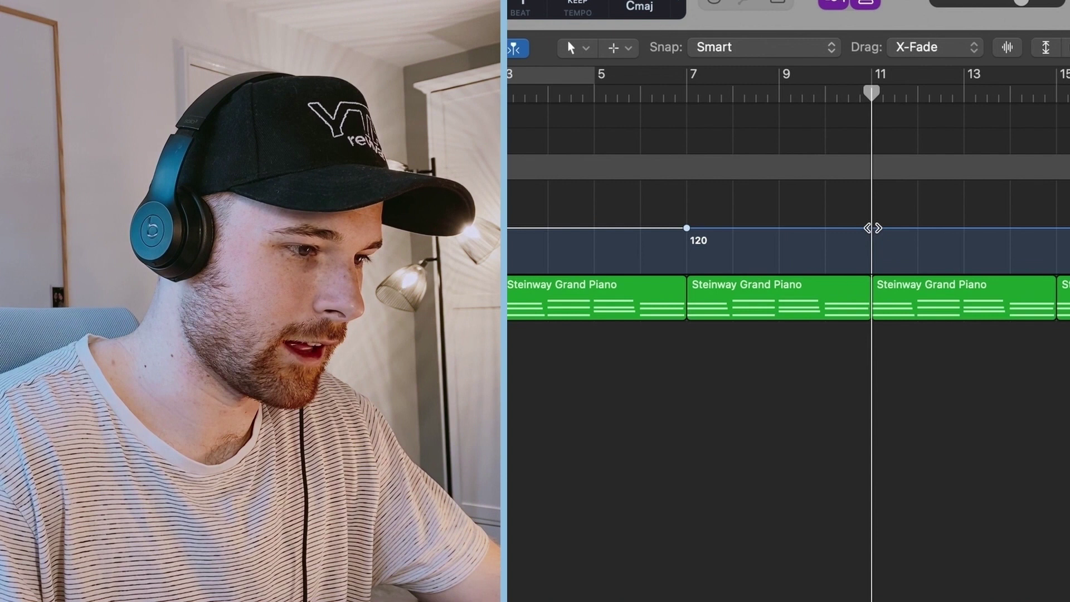
{"action": "left_click", "coordinate": [871, 228]}
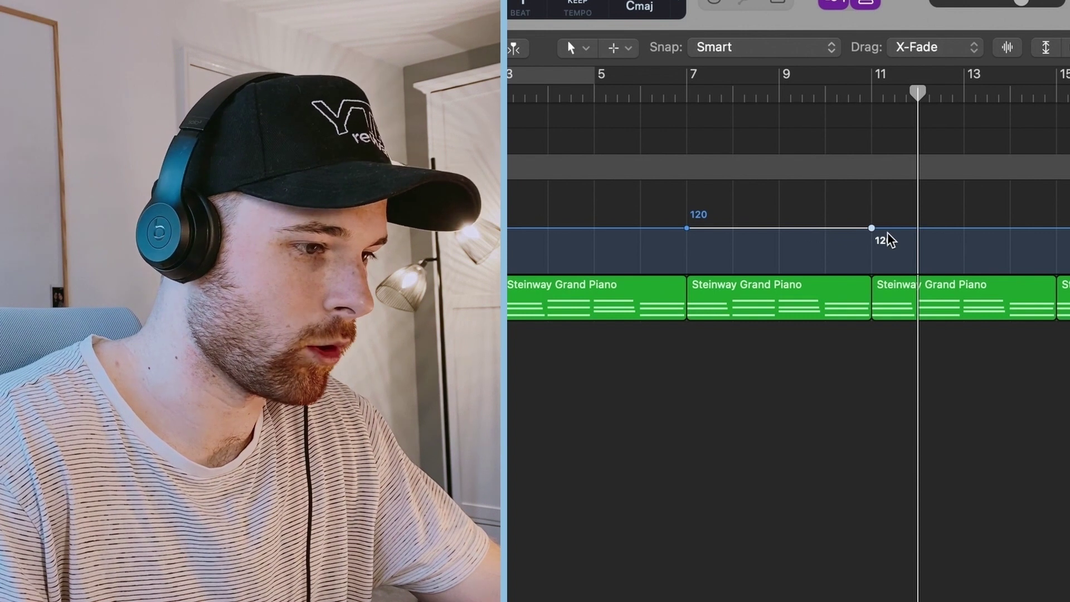
{"action": "left_click_drag", "start_coordinate": [884, 236], "coordinate": [884, 280]}
{"action": "left_click", "coordinate": [689, 94]}
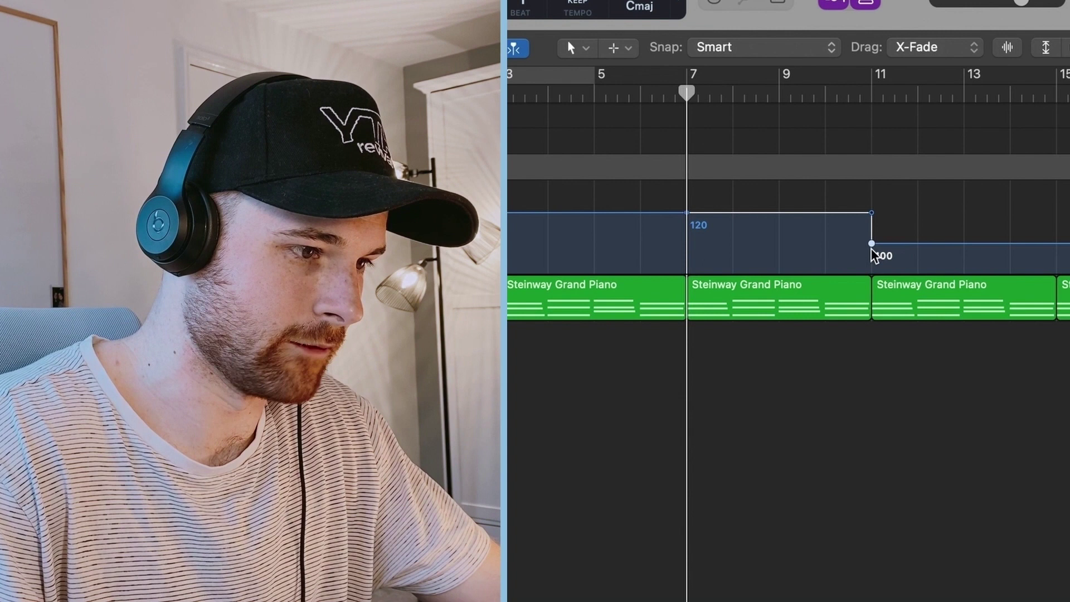
Step: Move the tempo drop to bar 7 as a curved ramp and audition it
{"action": "left_click_drag", "start_coordinate": [872, 245], "coordinate": [686, 245]}
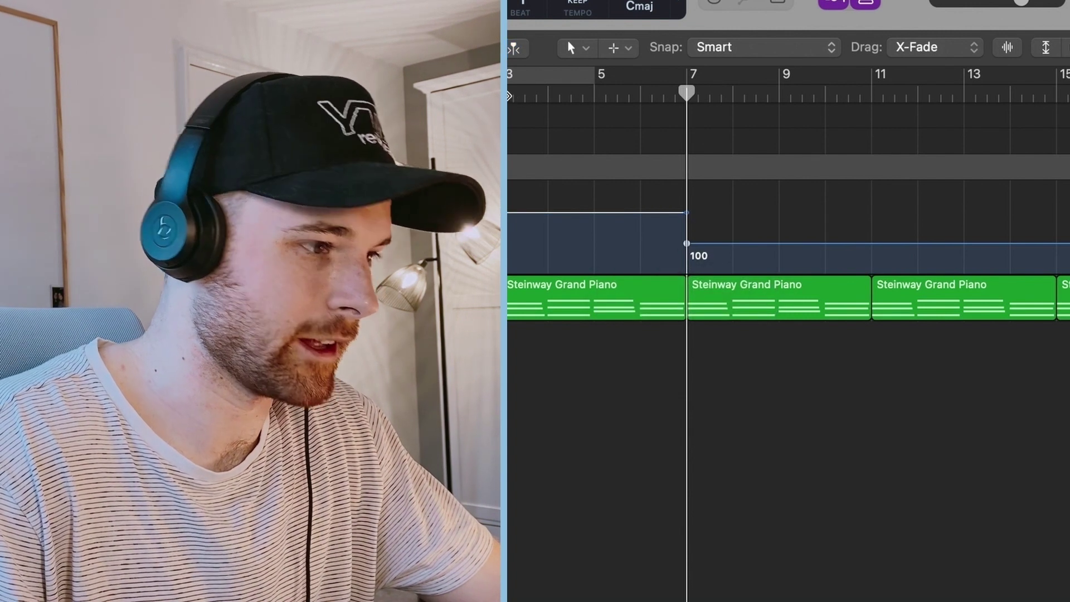
{"action": "key", "text": "space"}
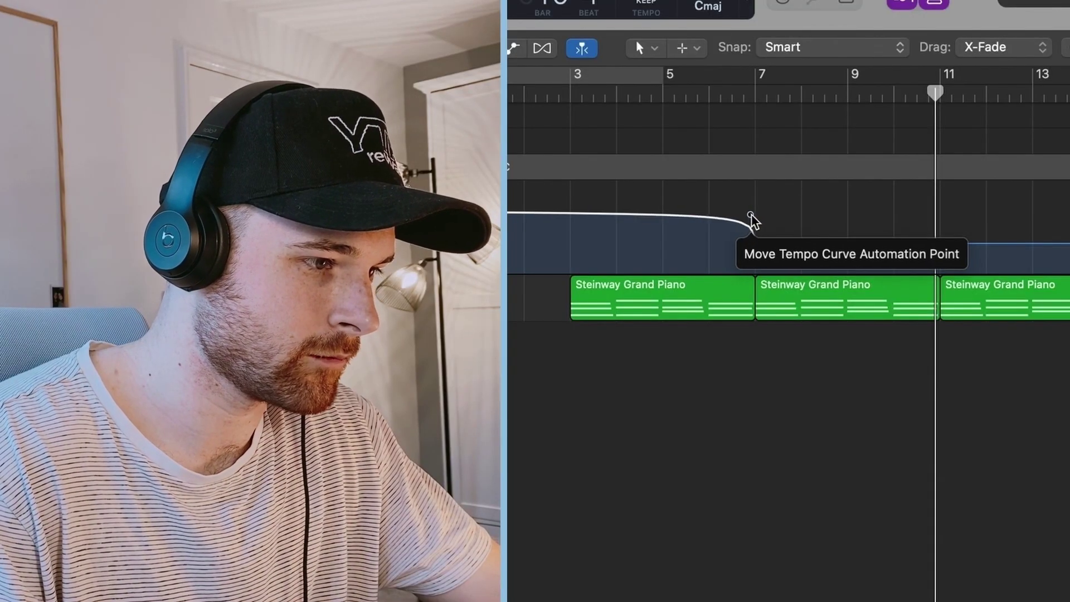
{"action": "key", "text": "space"}
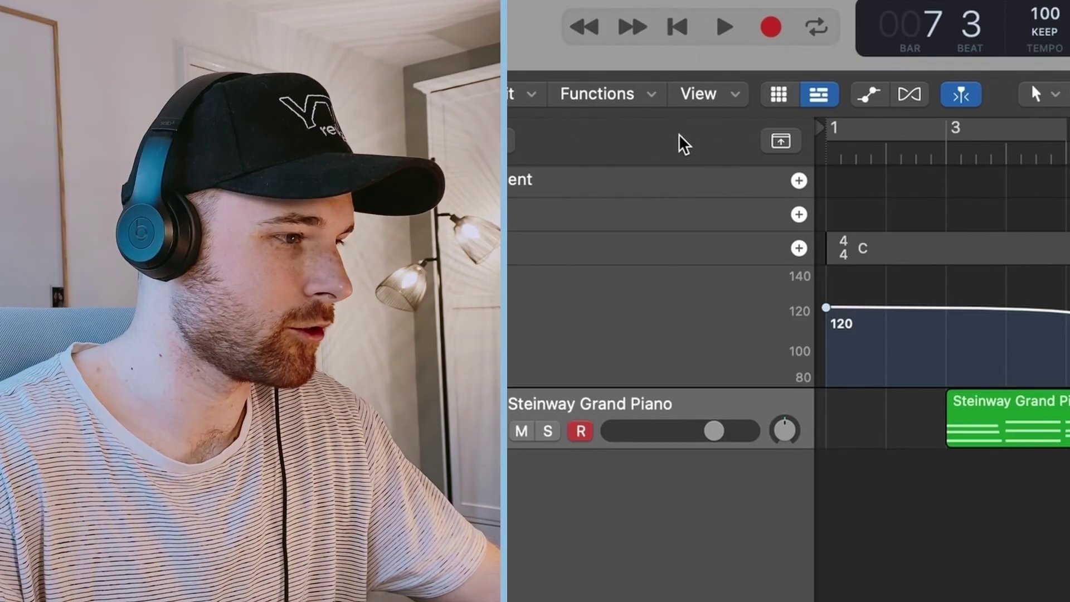
{"action": "right_click", "coordinate": [677, 150]}
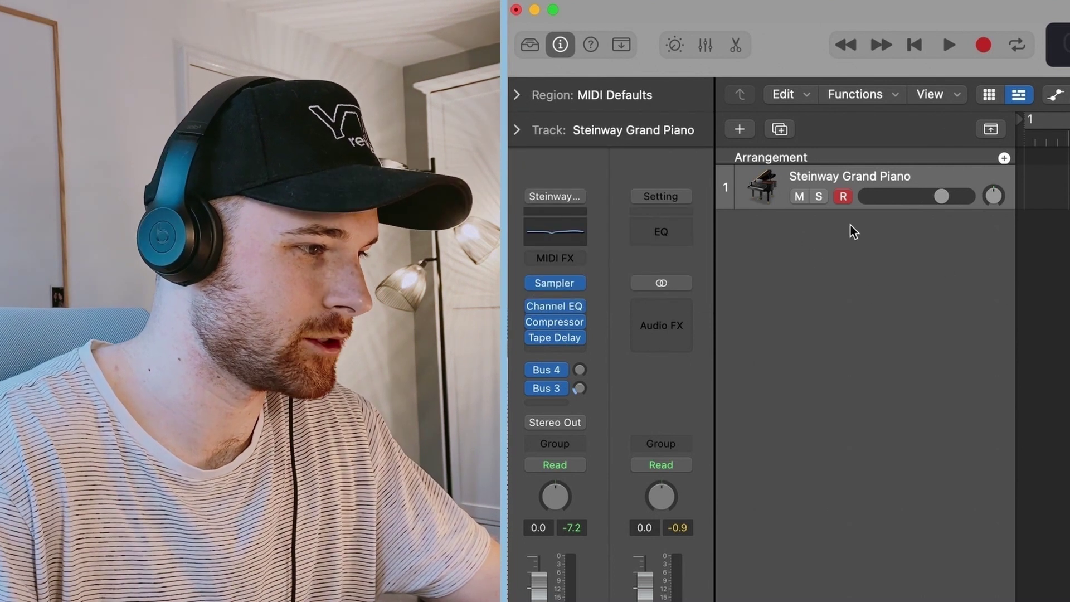
Step: Open the Mixer and drag its divider down so the tracks area shows above it
{"action": "key", "text": "x"}
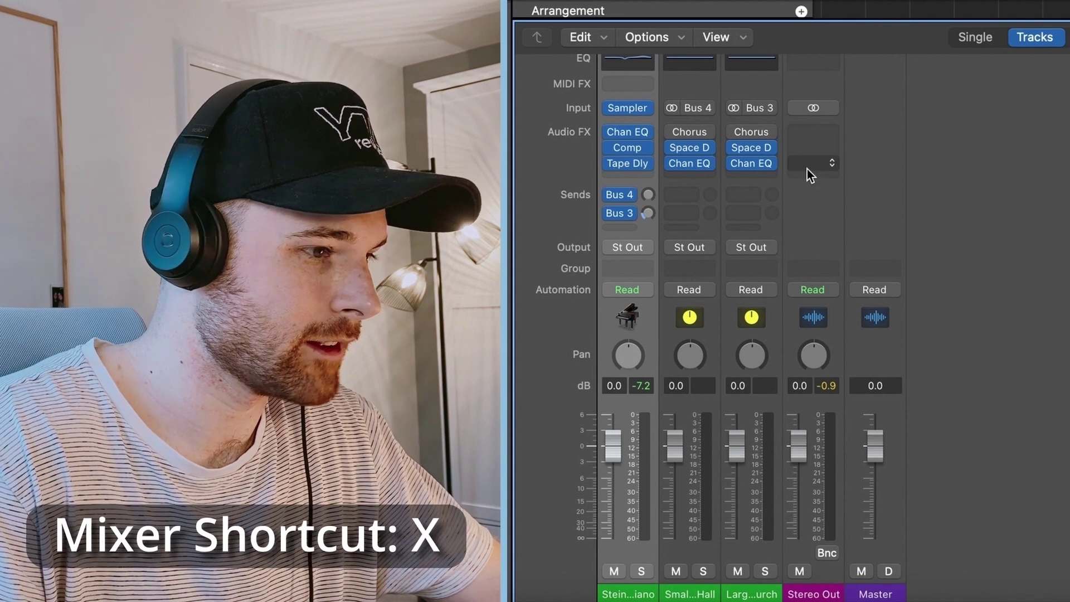
{"action": "left_click_drag", "start_coordinate": [905, 17], "coordinate": [897, 173]}
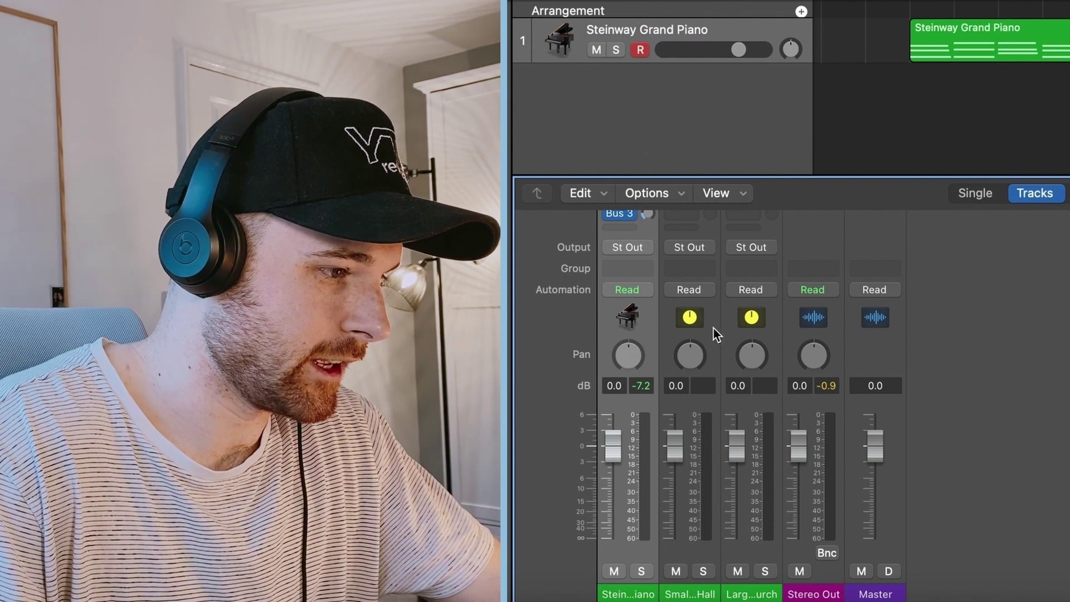
{"action": "scroll", "coordinate": [719, 369], "scroll_direction": "up", "scroll_amount": 1}
{"action": "scroll", "coordinate": [722, 348], "scroll_direction": "up", "scroll_amount": 3}
{"action": "scroll", "coordinate": [722, 349], "scroll_direction": "up", "scroll_amount": 2}
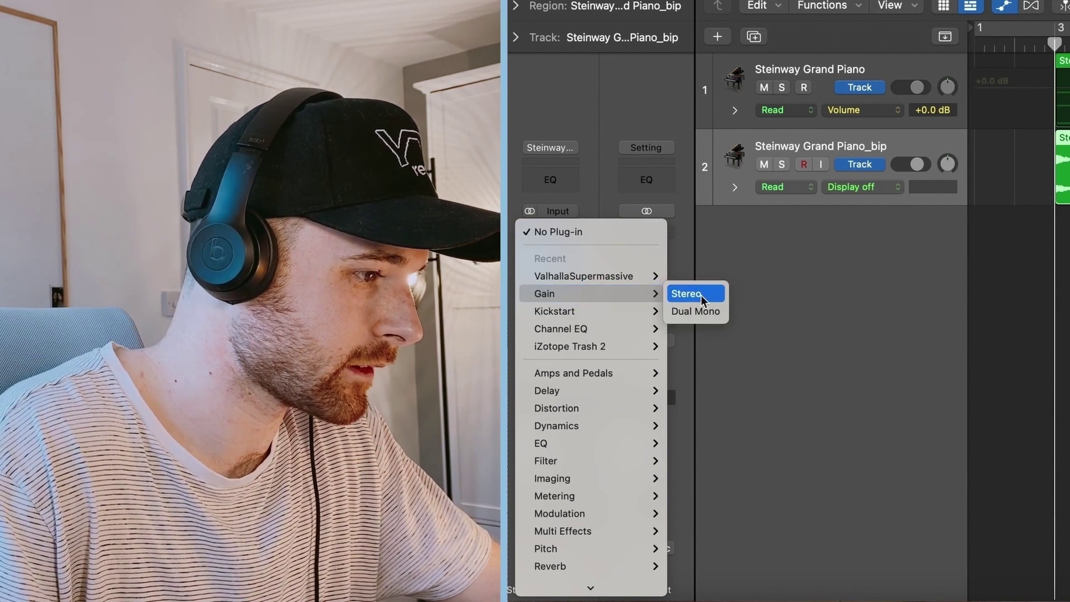
Step: Insert Gain and iZotope Trash 2 on the Steinway Grand Piano channel
{"action": "left_click", "coordinate": [701, 296]}
{"action": "left_click", "coordinate": [550, 231]}
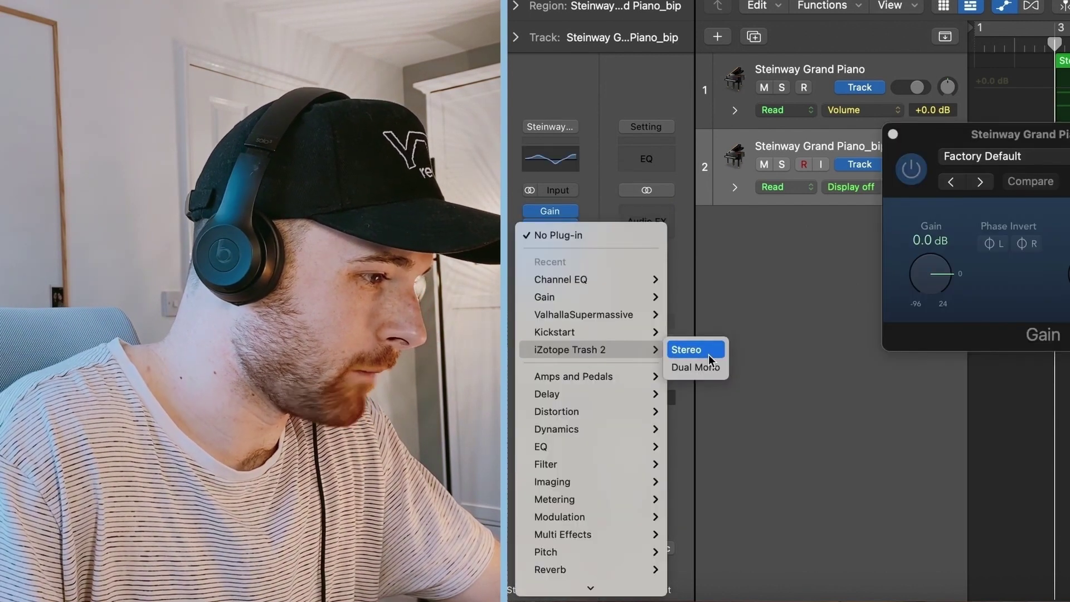
{"action": "left_click", "coordinate": [710, 354]}
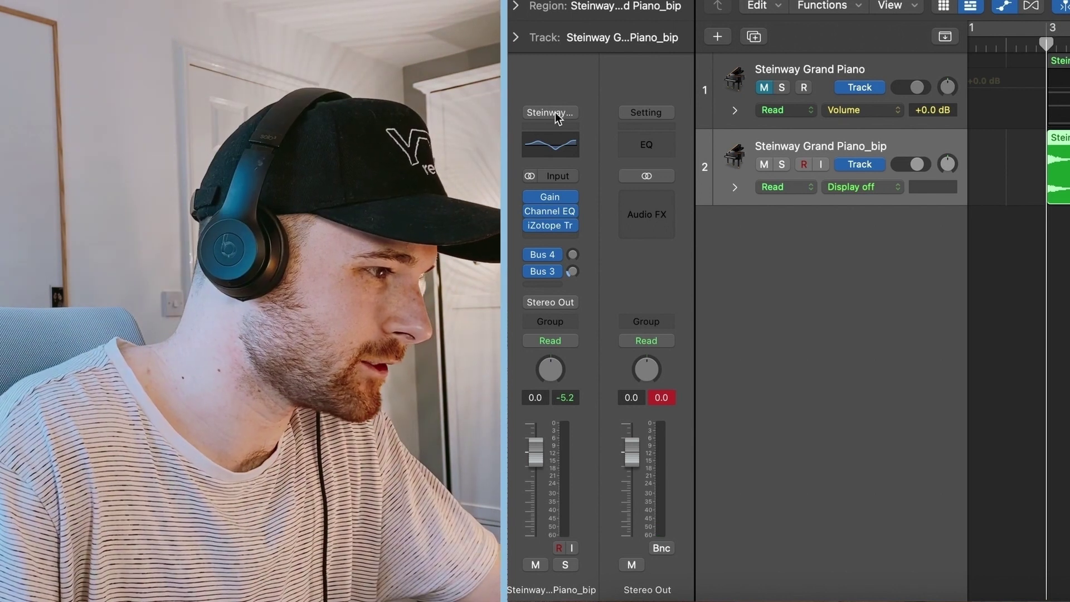
Step: Save the channel strip as the preset 'Steinway Grand Piano - CRAZY EFFEXTSS'
{"action": "left_click", "coordinate": [556, 112]}
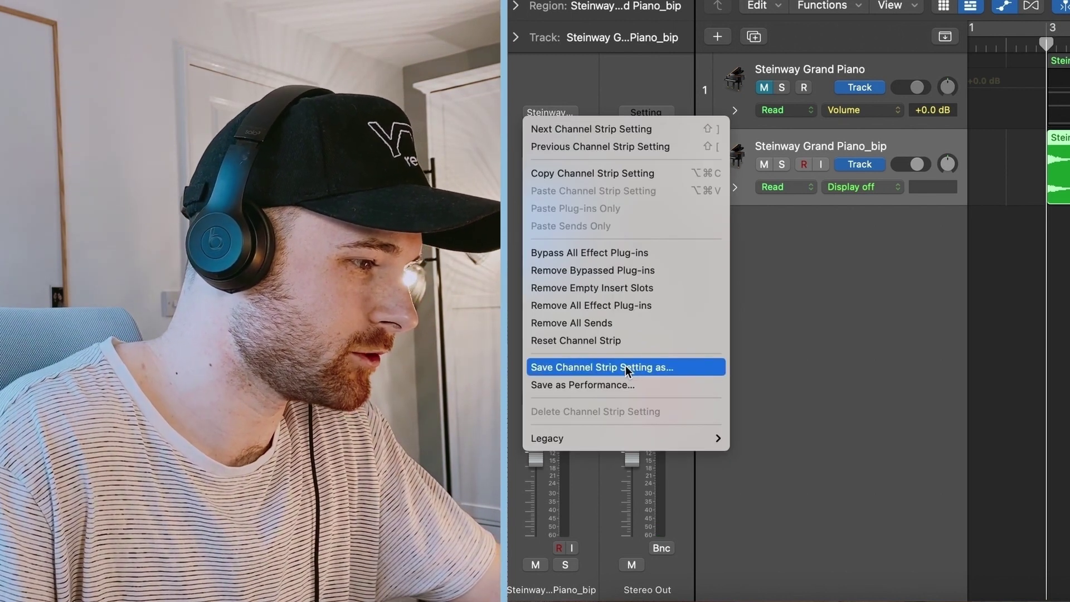
{"action": "left_click", "coordinate": [625, 366]}
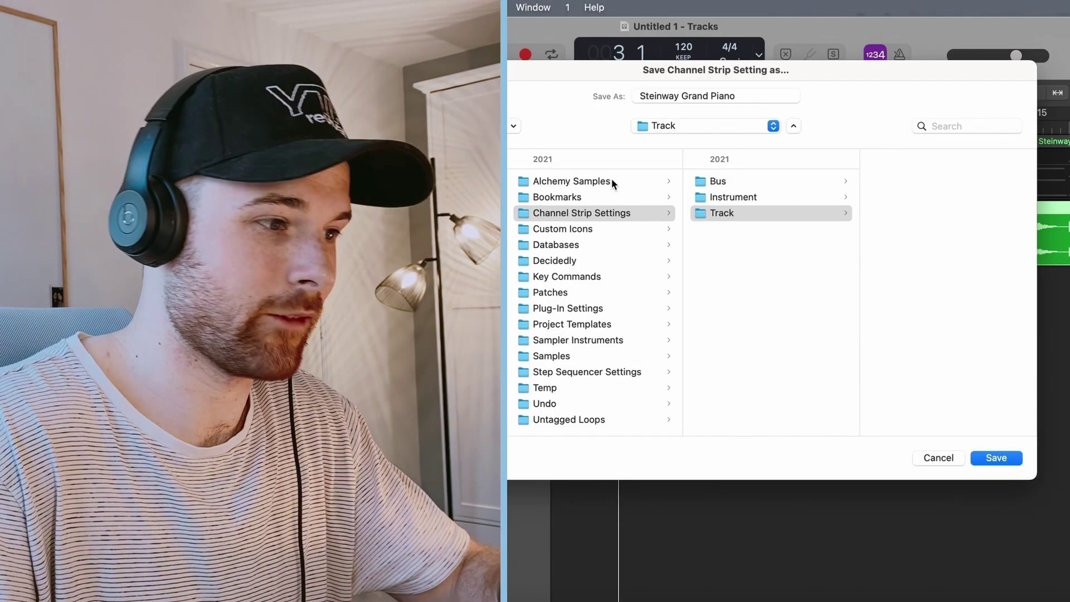
{"action": "type", "text": "- CRAZY EFFECTS"}
{"action": "key", "text": "Return"}
Step: Create a new audio track and load the CRAZY EFFEXTSS channel strip preset onto it
{"action": "key", "text": "alt+super+n"}
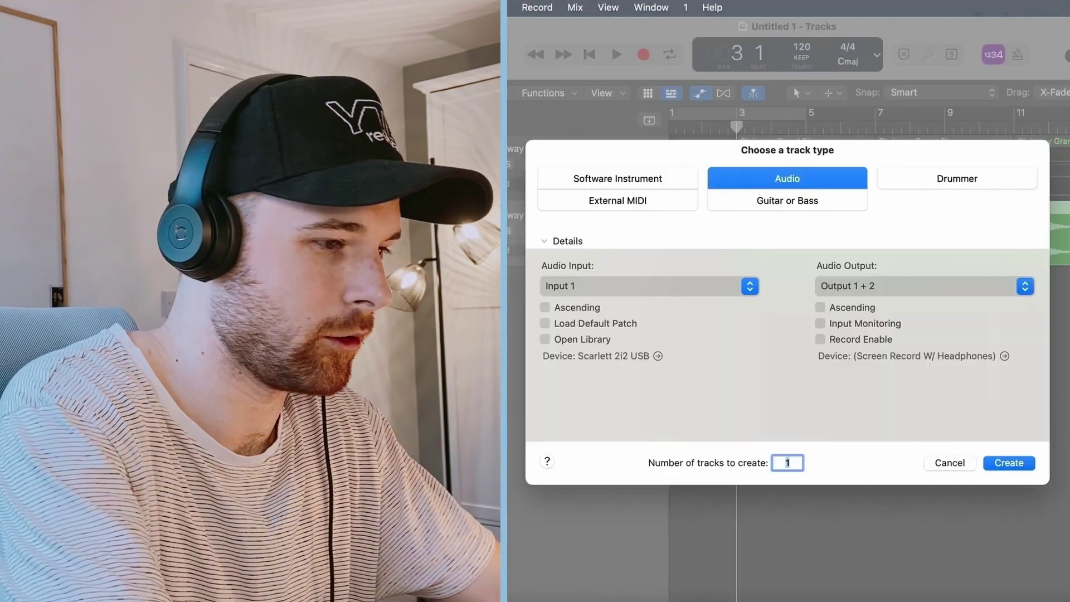
{"action": "key", "text": "Return"}
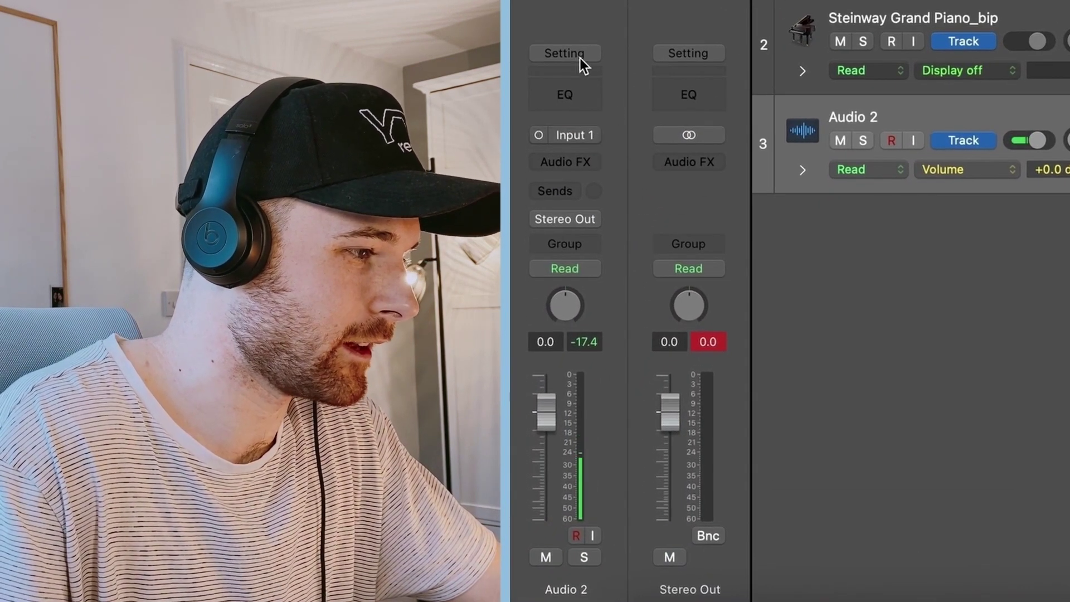
{"action": "left_click", "coordinate": [570, 52]}
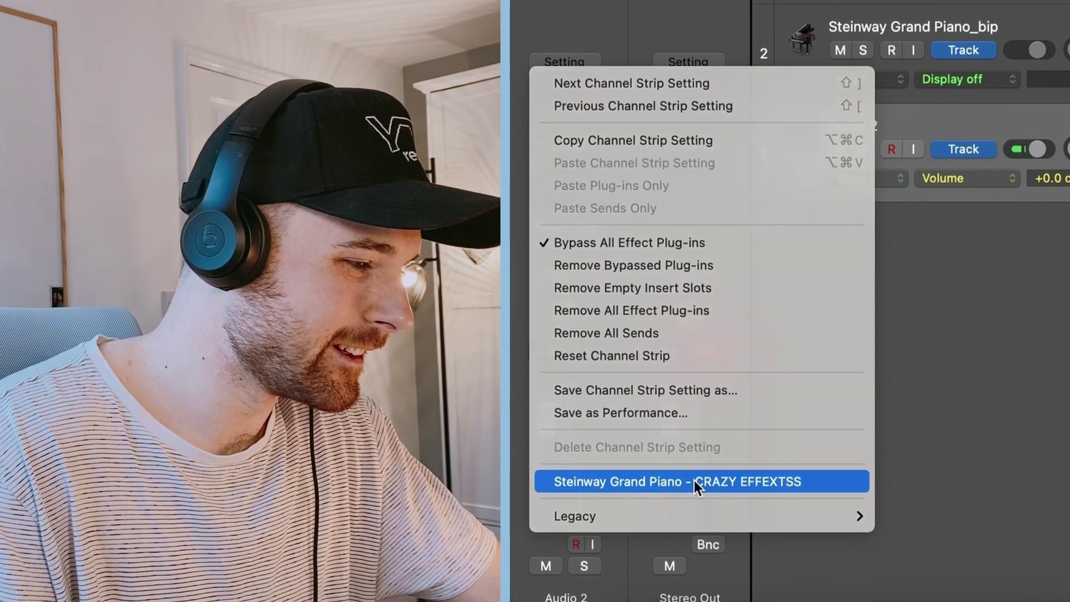
{"action": "left_click", "coordinate": [695, 472]}
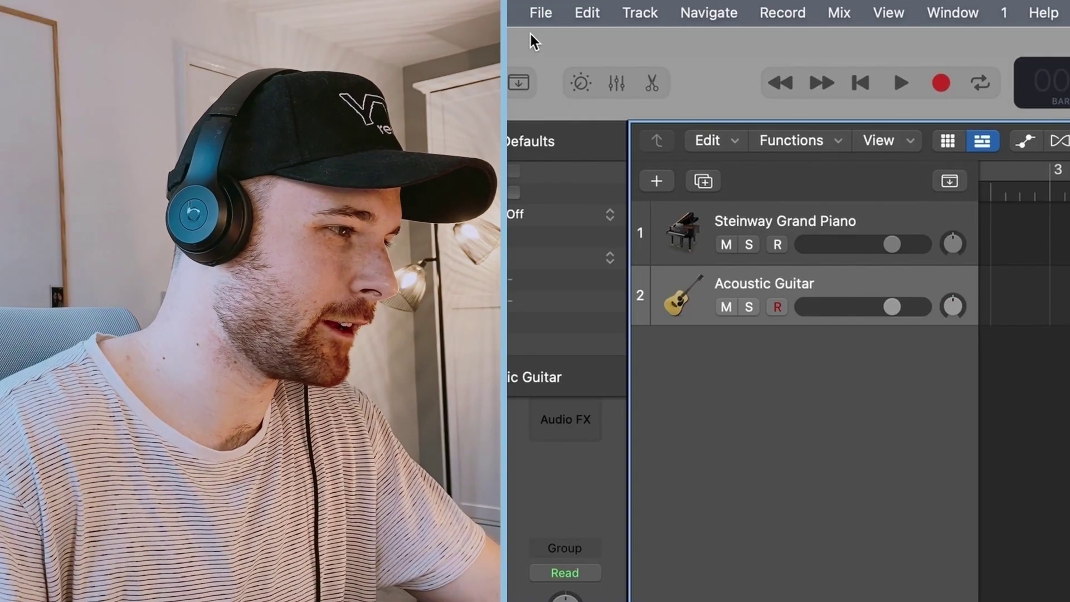
Step: Create a new project alternative named RMX and switch to it
{"action": "left_click", "coordinate": [541, 13]}
{"action": "mouse_move", "coordinate": [593, 328]}
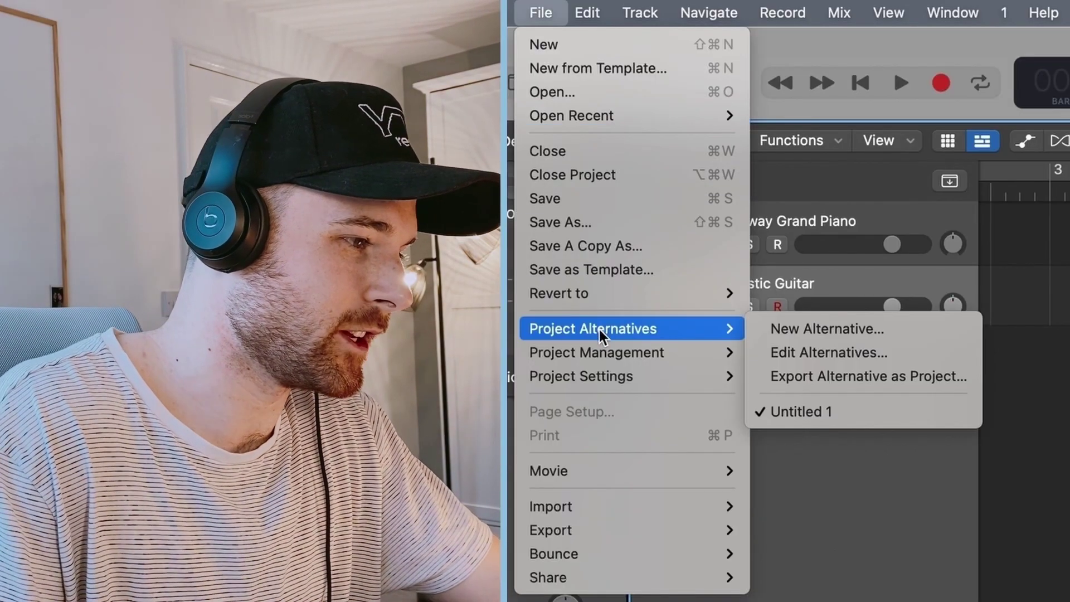
{"action": "left_click", "coordinate": [820, 334]}
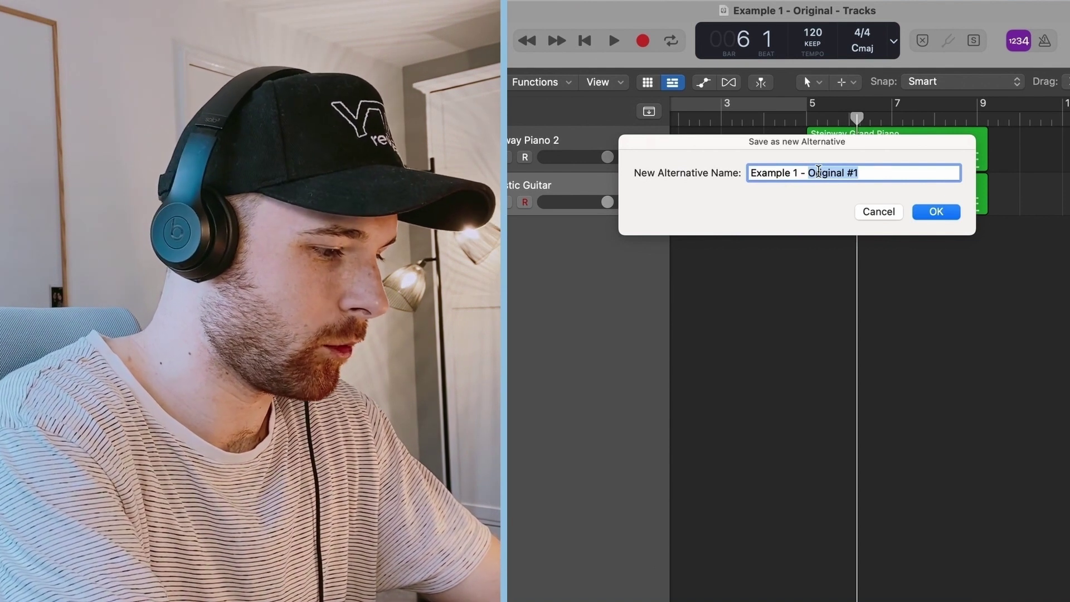
{"action": "key", "text": "Return"}
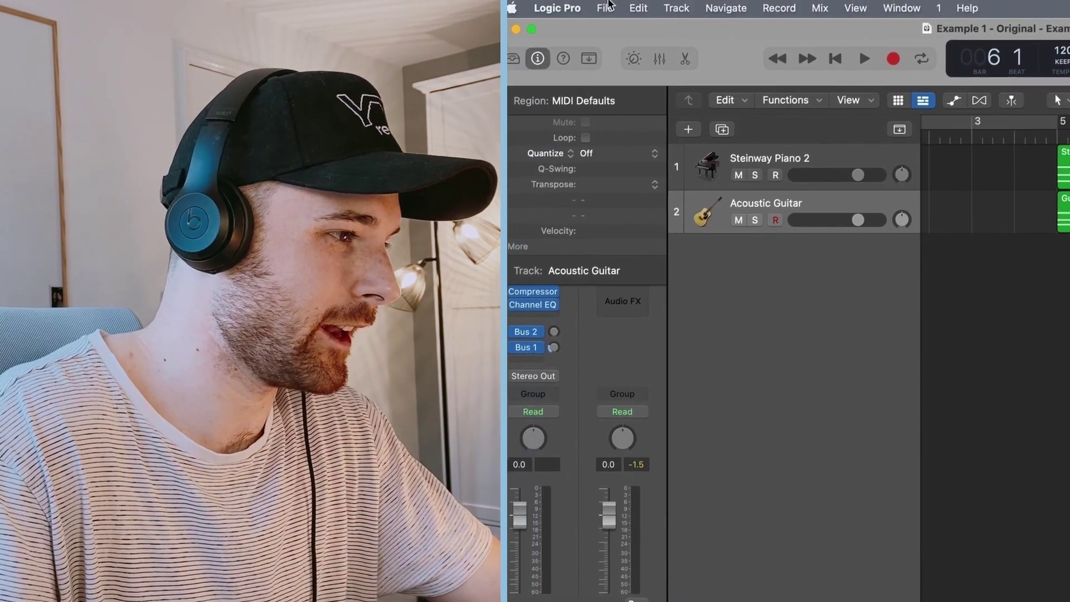
{"action": "left_click", "coordinate": [620, 9]}
{"action": "mouse_move", "coordinate": [657, 237]}
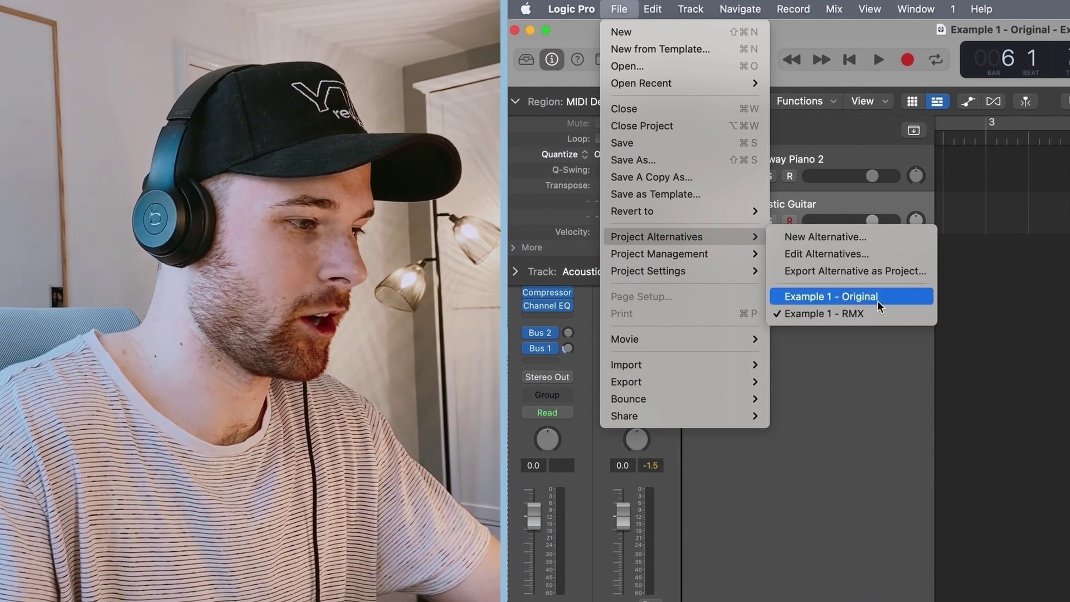
{"action": "left_click", "coordinate": [874, 315]}
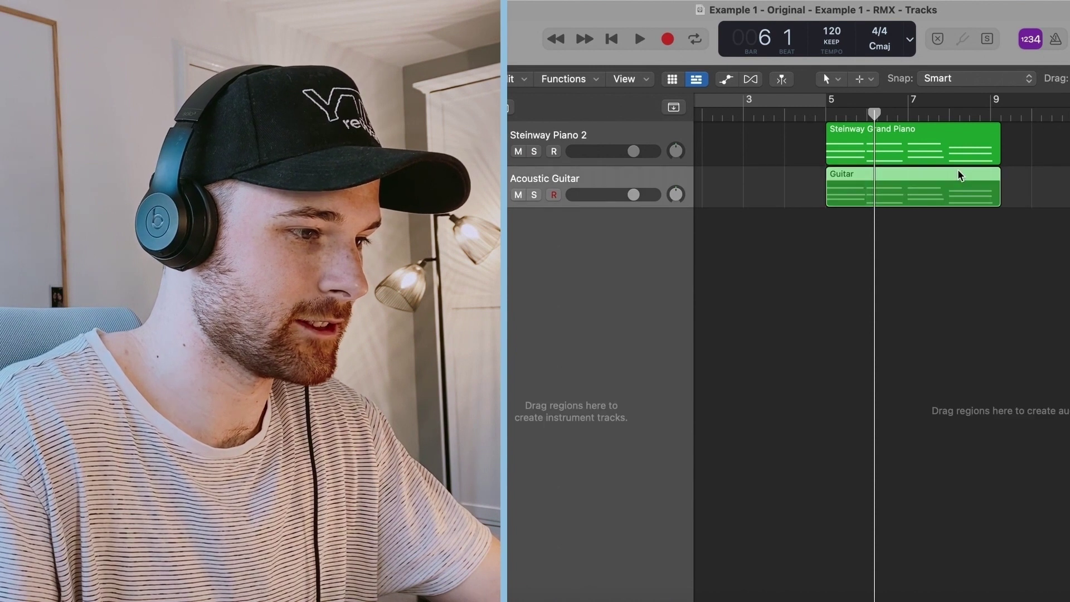
{"action": "left_click_drag", "start_coordinate": [959, 174], "coordinate": [912, 183]}
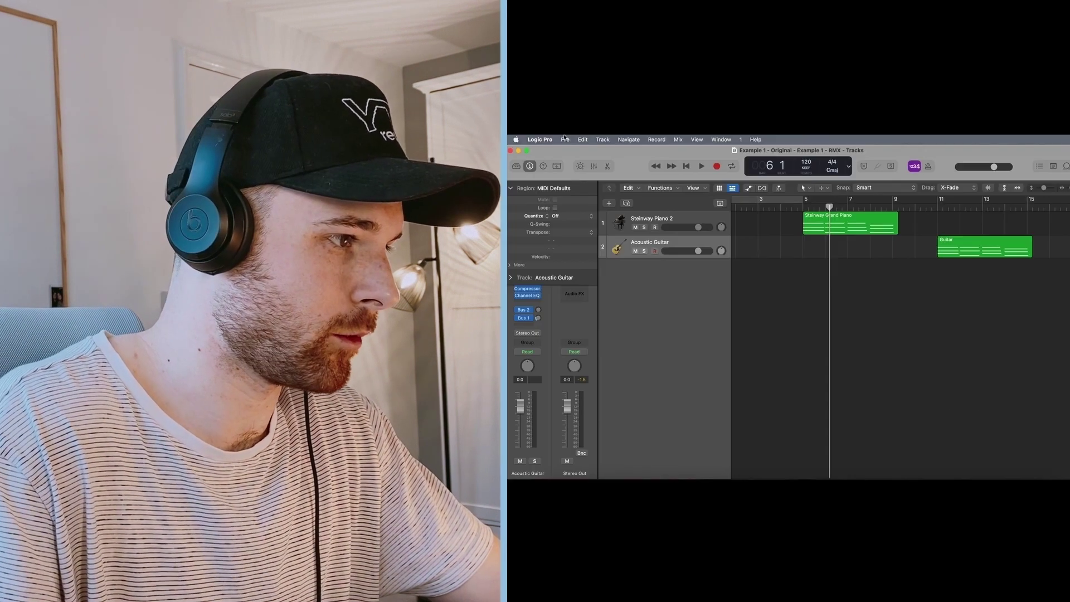
Step: Save the RMX alternative, then switch to Original and back to RMX
{"action": "left_click", "coordinate": [565, 139]}
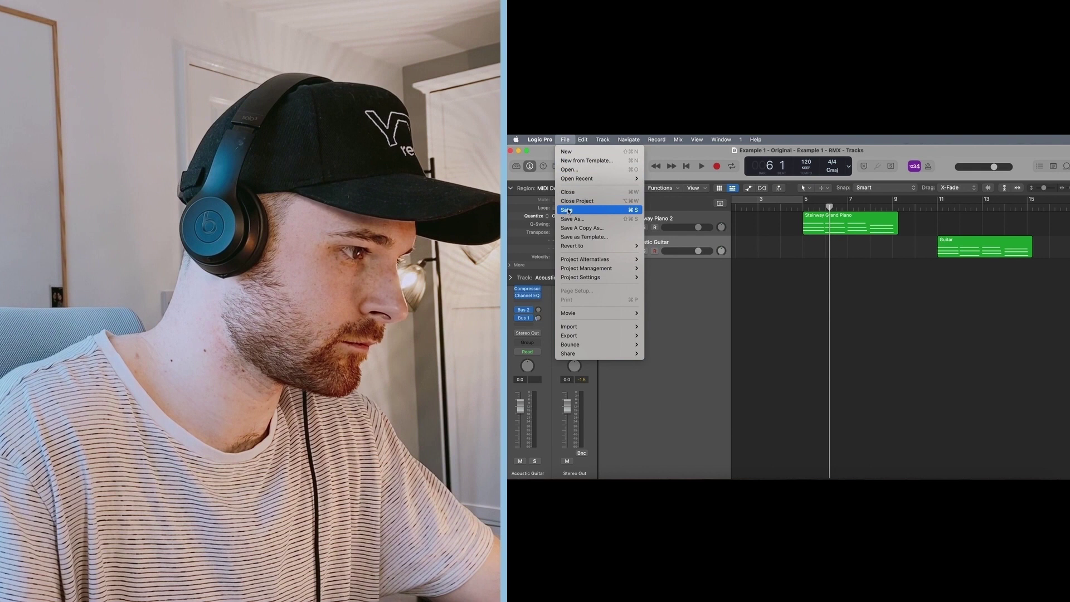
{"action": "left_click", "coordinate": [567, 210]}
{"action": "left_click", "coordinate": [565, 139]}
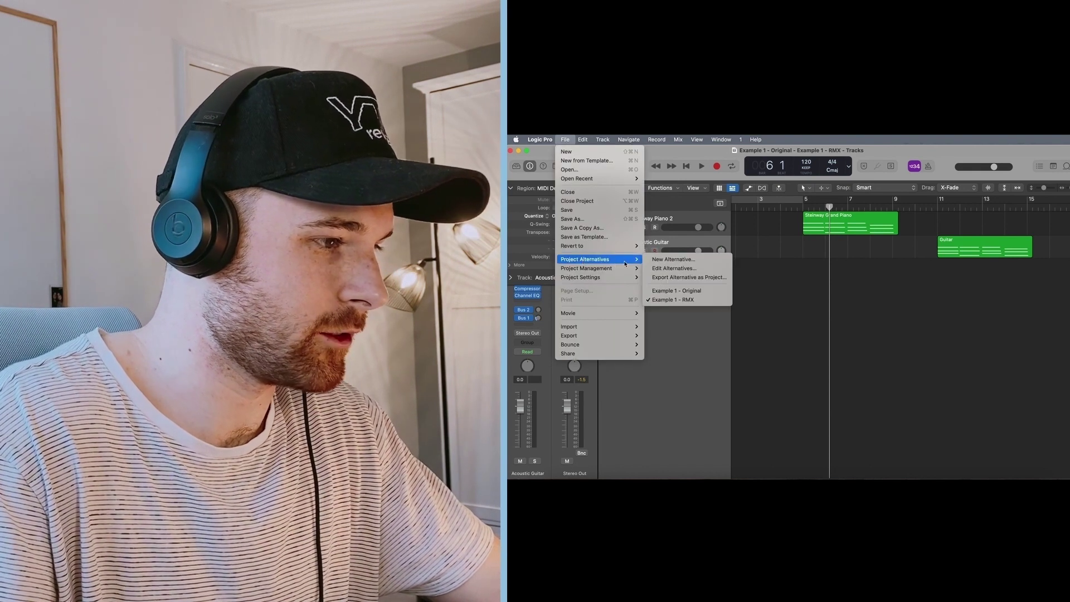
{"action": "left_click", "coordinate": [695, 295]}
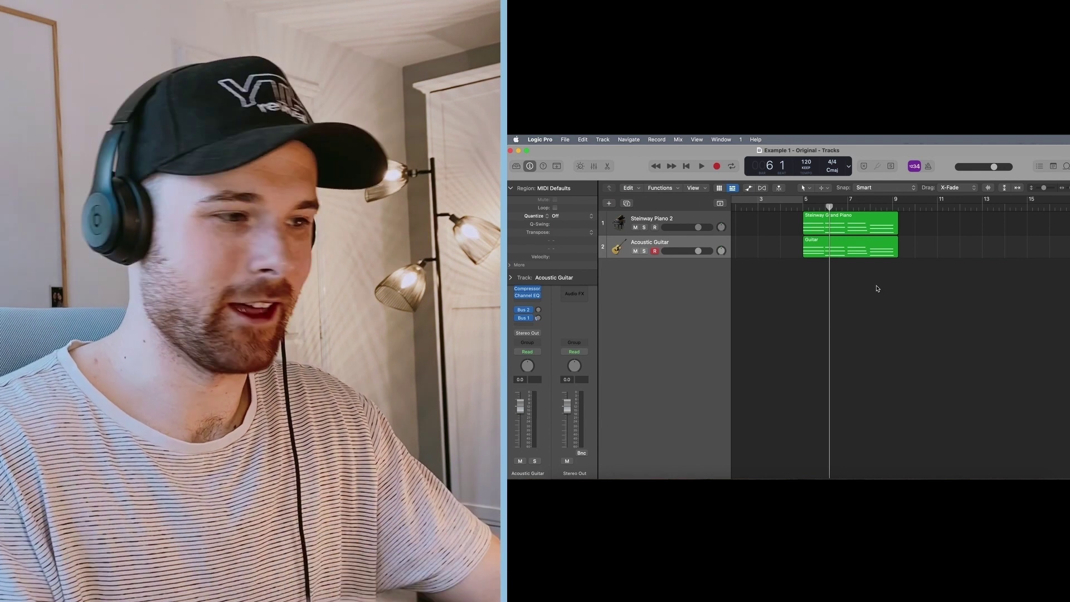
{"action": "left_click", "coordinate": [565, 138]}
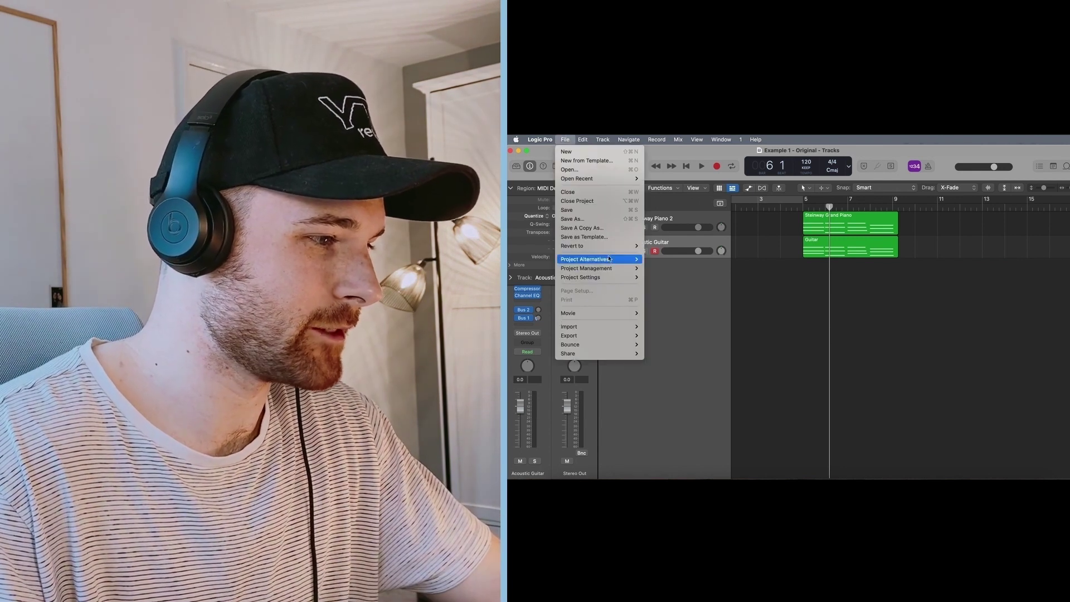
{"action": "left_click", "coordinate": [686, 304]}
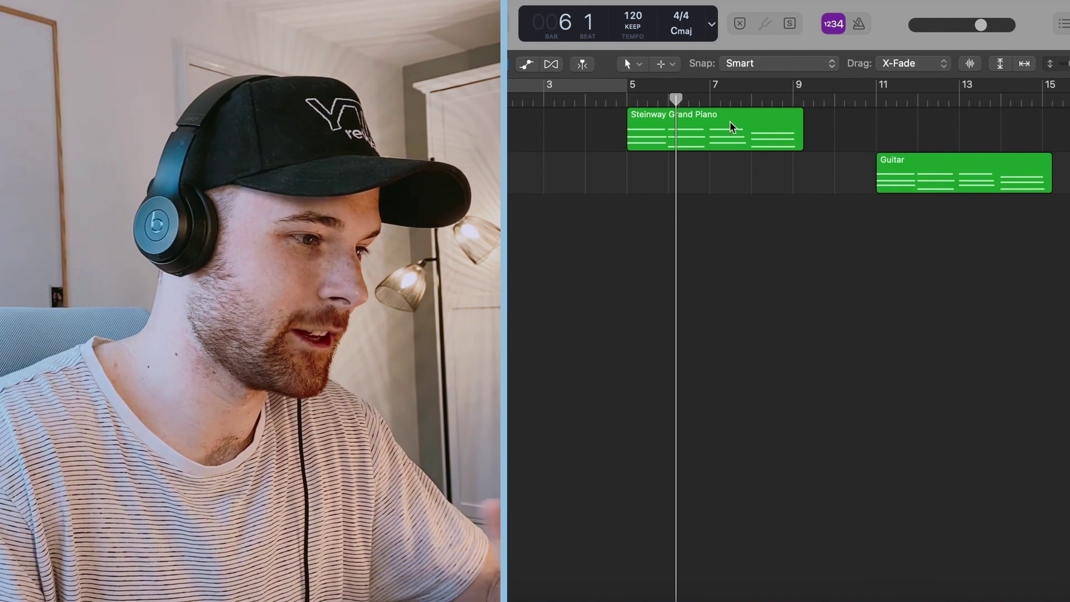
Step: Colour the selected Steinway Grand Piano region magenta using the Option+C palette
{"action": "left_click", "coordinate": [710, 119]}
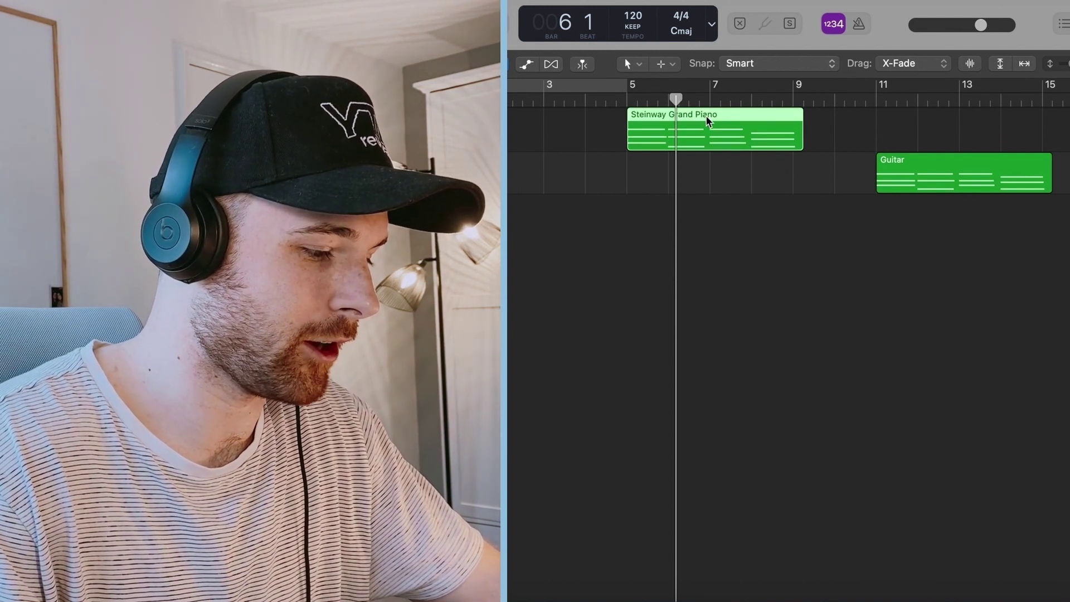
{"action": "key", "text": "alt+c"}
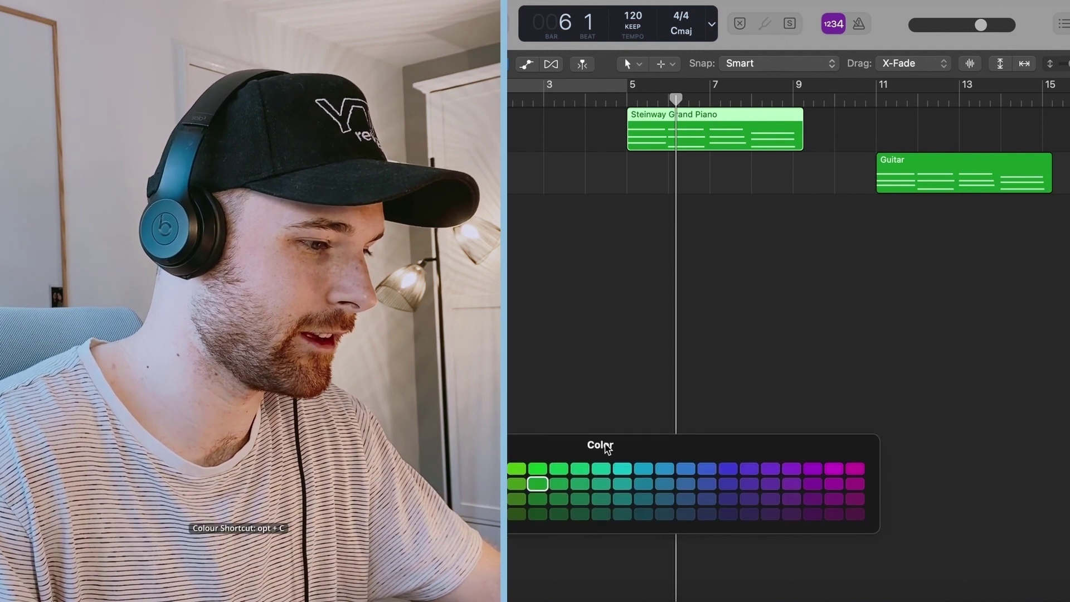
{"action": "left_click_drag", "start_coordinate": [602, 450], "coordinate": [599, 310]}
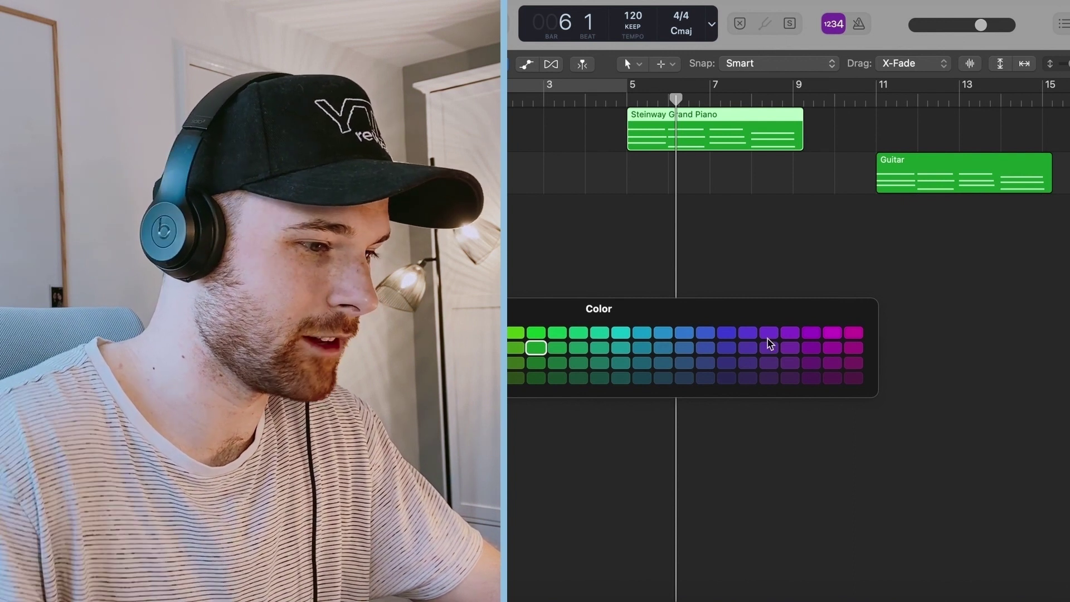
{"action": "left_click", "coordinate": [853, 333]}
{"action": "key", "text": "Right"}
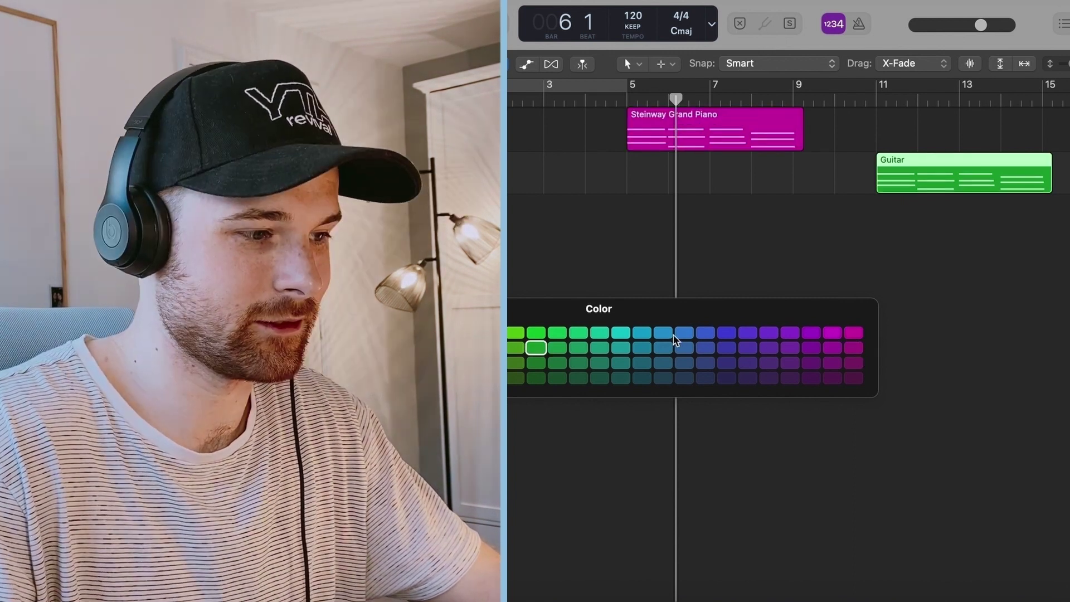